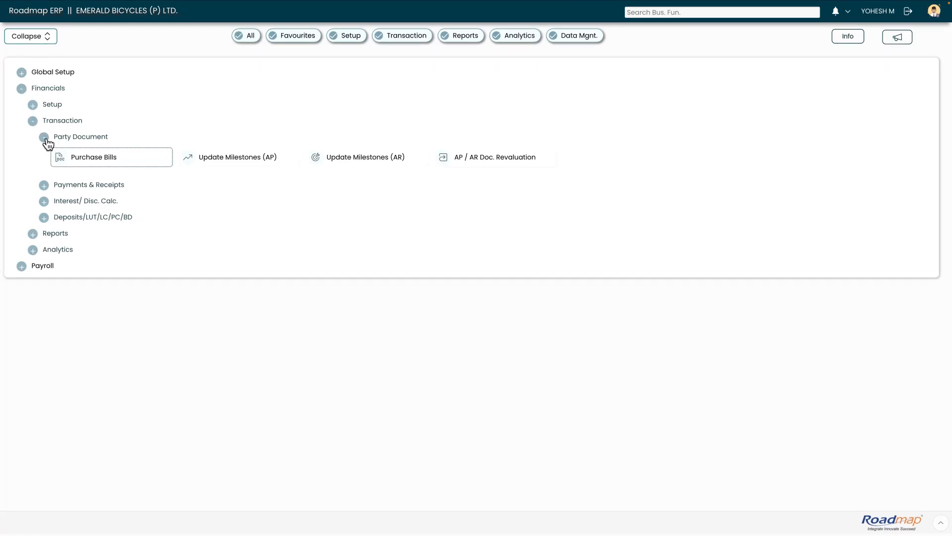
Start a new purchase bill for location L0001 (Ambattur) with voucher date 08-10-2025
left_click(107, 163)
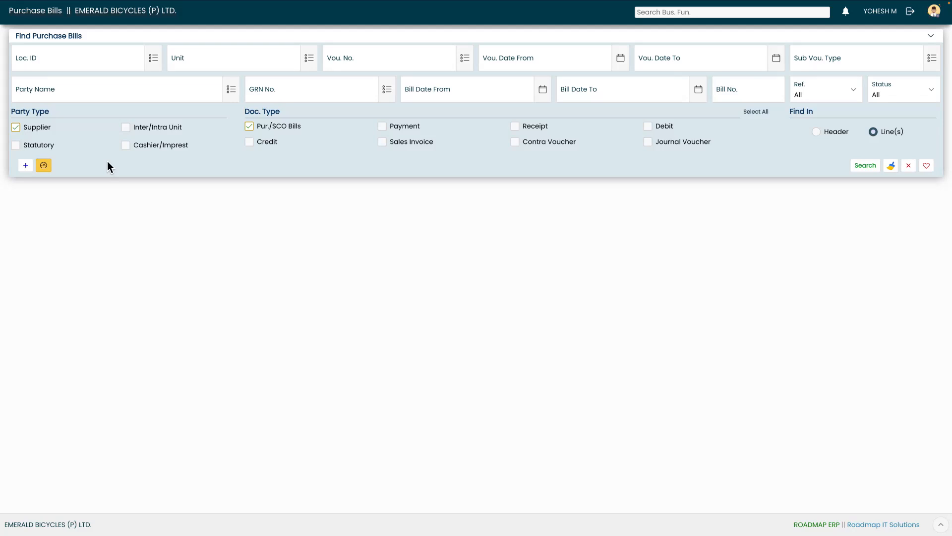
left_click(26, 166)
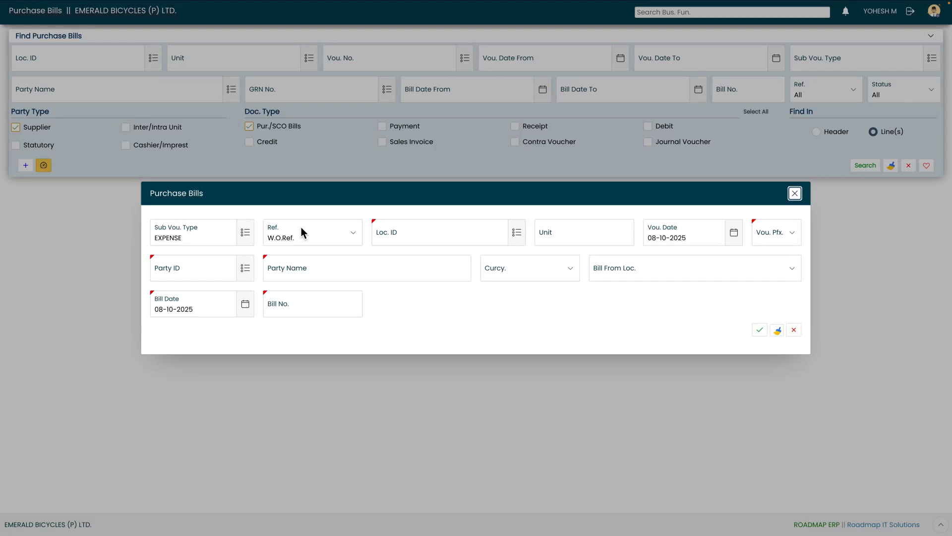
left_click(517, 234)
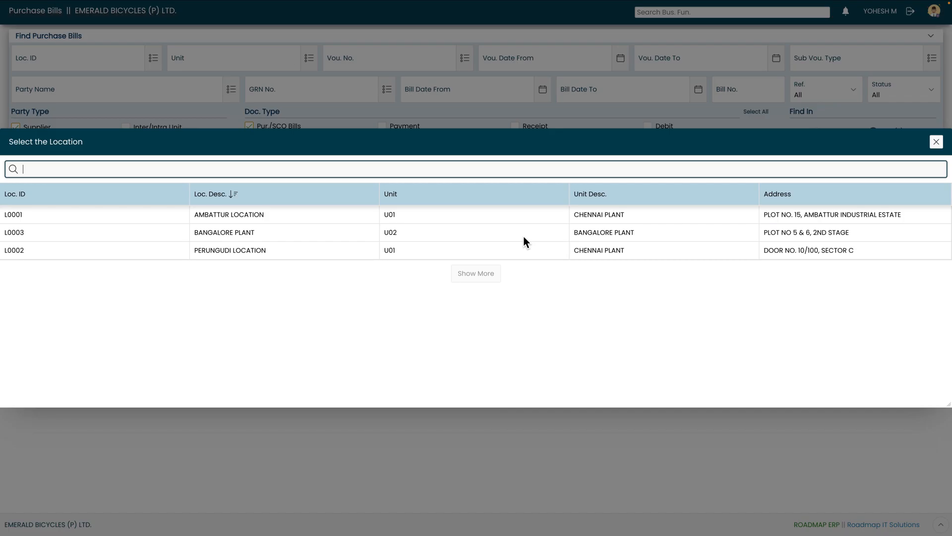
left_click(334, 217)
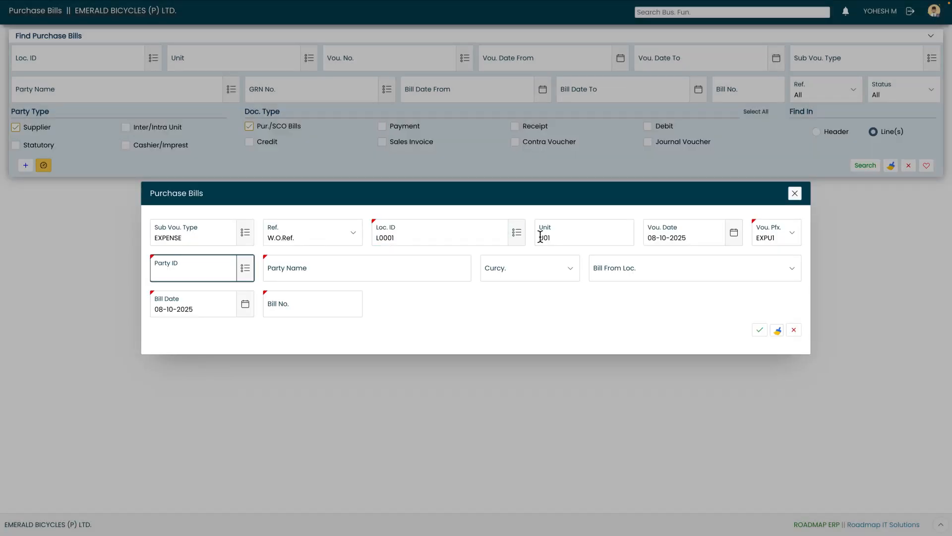
left_click(734, 237)
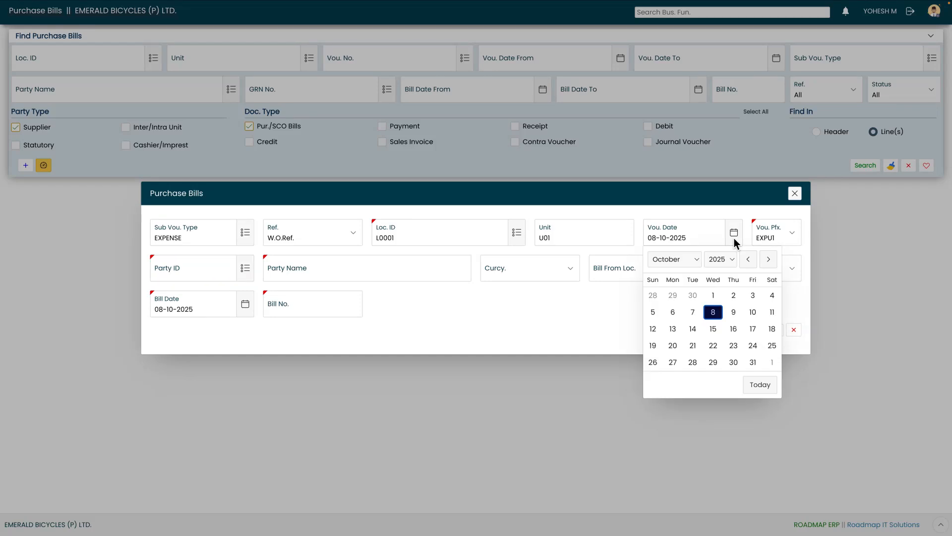
left_click(715, 309)
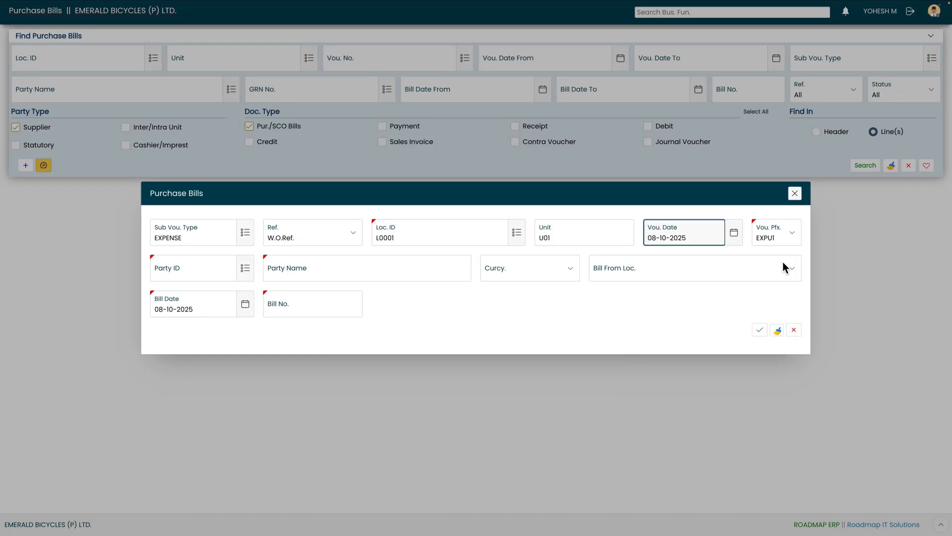
key("Tab")
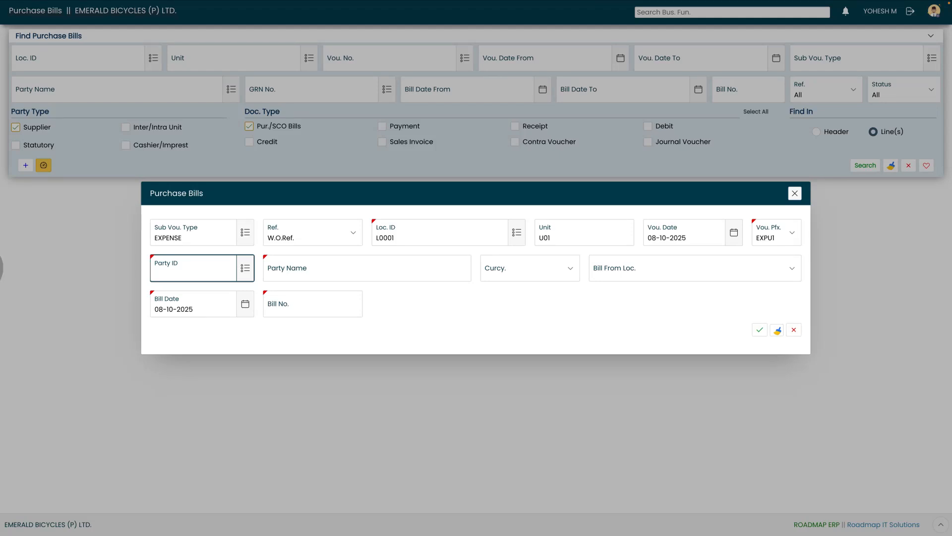
Select GOVERNMENT EMARKETPLACE as the bill's supplier, keeping its currency and bill-from location
left_click(252, 275)
left_click(328, 339)
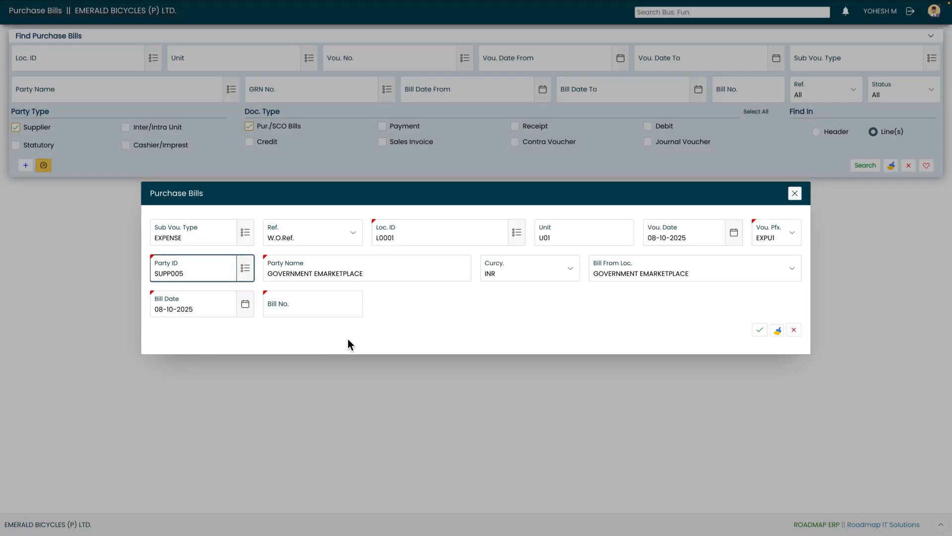
left_click(431, 277)
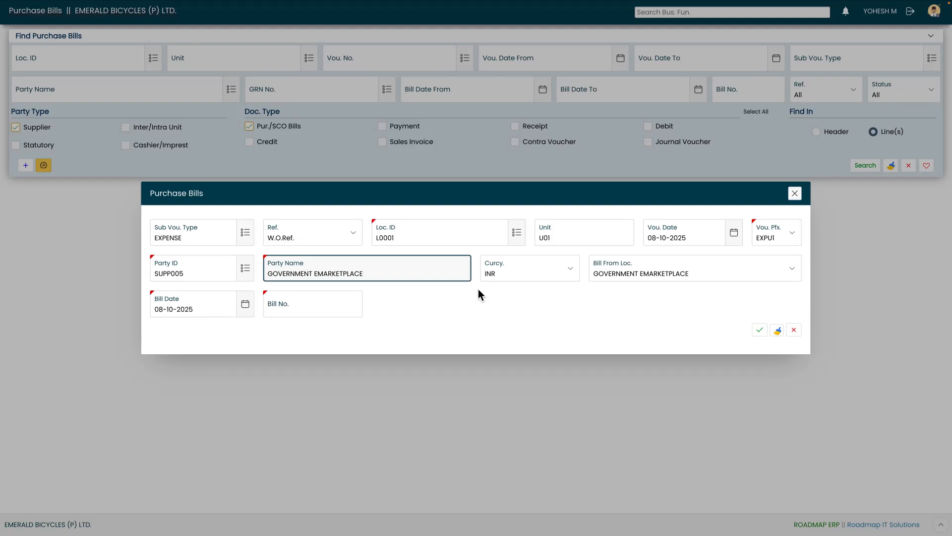
key("Tab")
key("Tab")
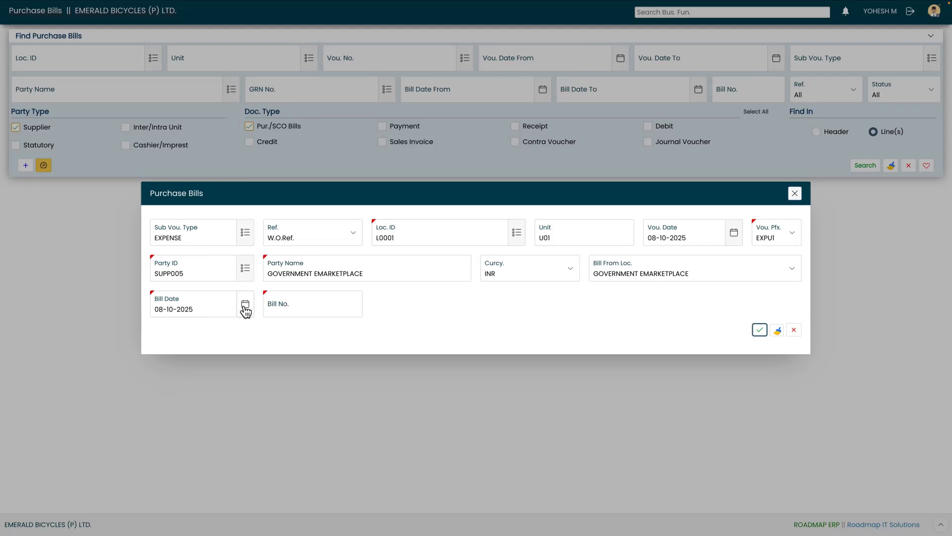
Enter bill number GEMS001, keep the bill date, and create the bill
left_click(245, 304)
left_click(303, 310)
type("GEMS001")
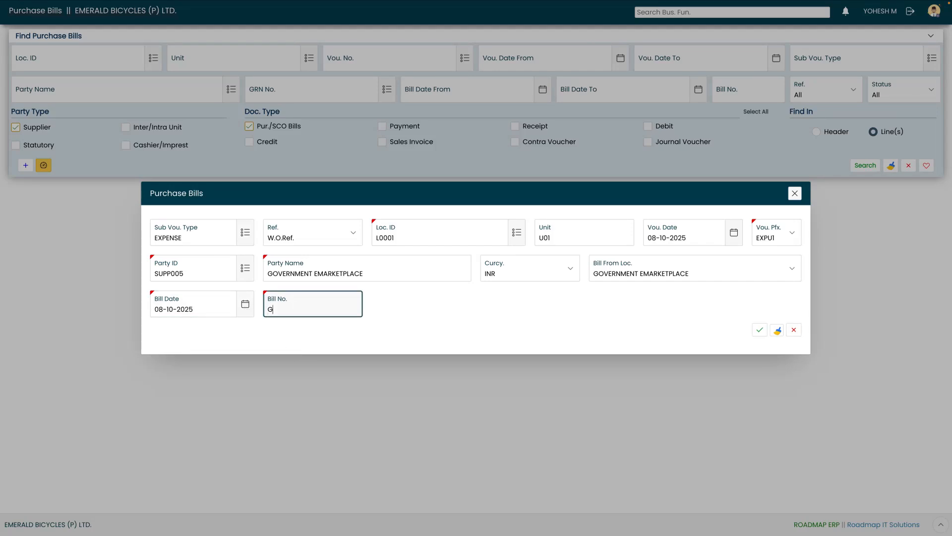
left_click(758, 331)
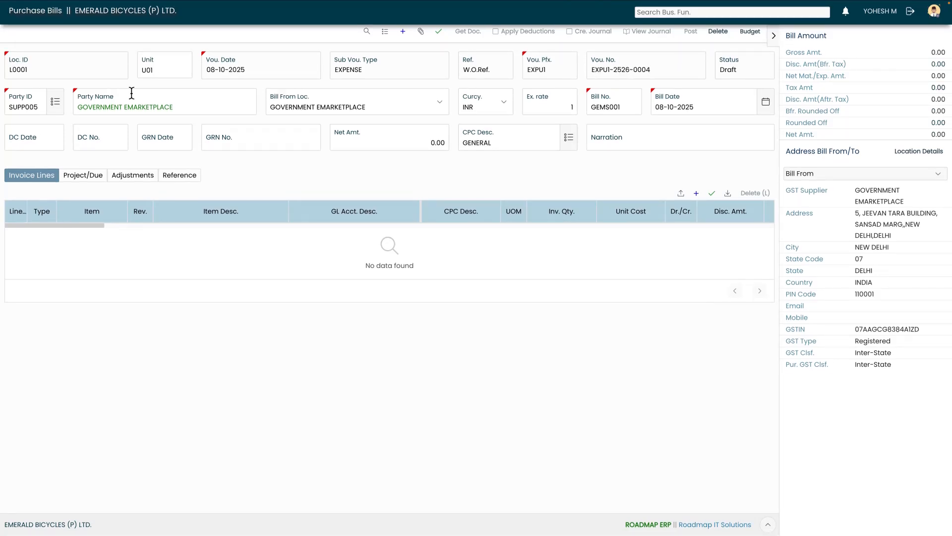
Review the bill header's location, unit, voucher date, sub voucher type, reference and voucher number
left_click_drag(18, 74, 70, 75)
left_click(145, 75)
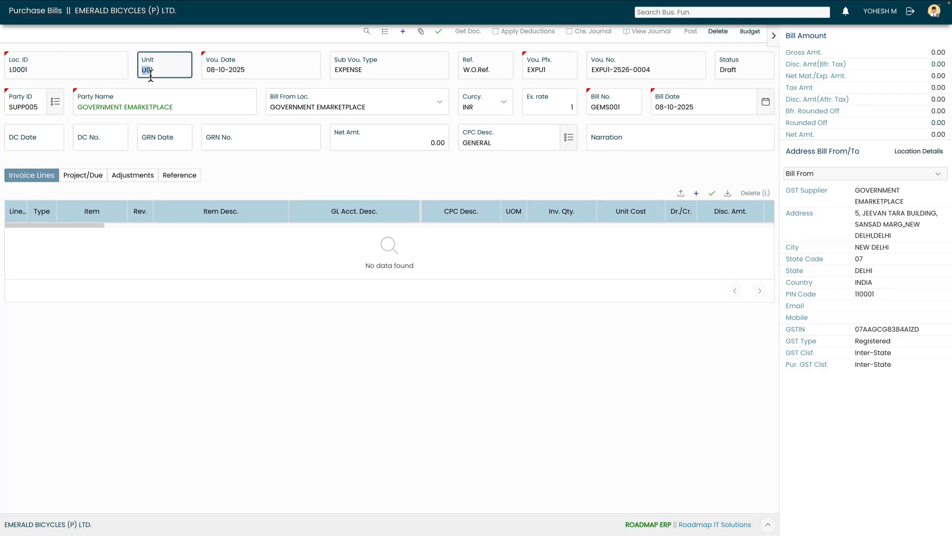
left_click(227, 76)
left_click_drag(351, 74, 358, 73)
left_click_drag(482, 73, 627, 73)
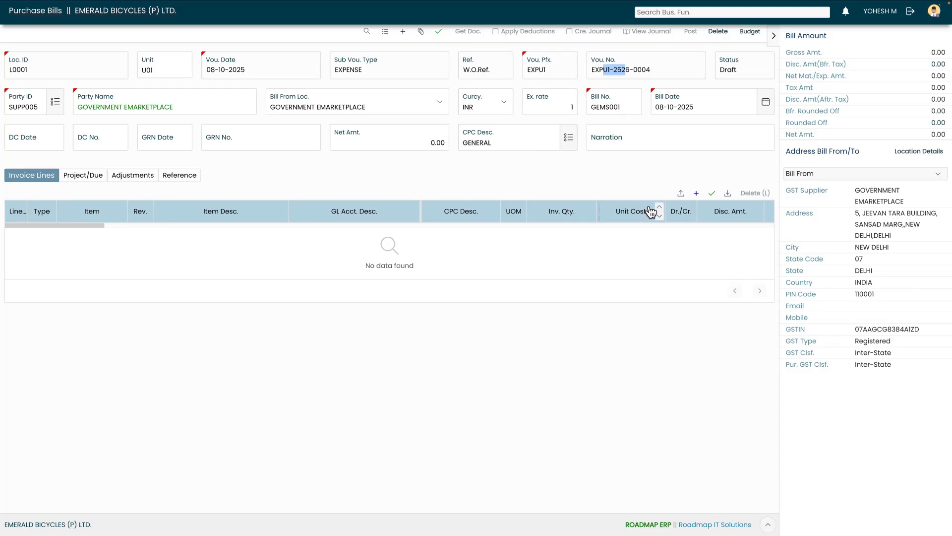
Add an expense-type invoice line charged to the PACKING EXPENSES general ledger account
left_click(697, 193)
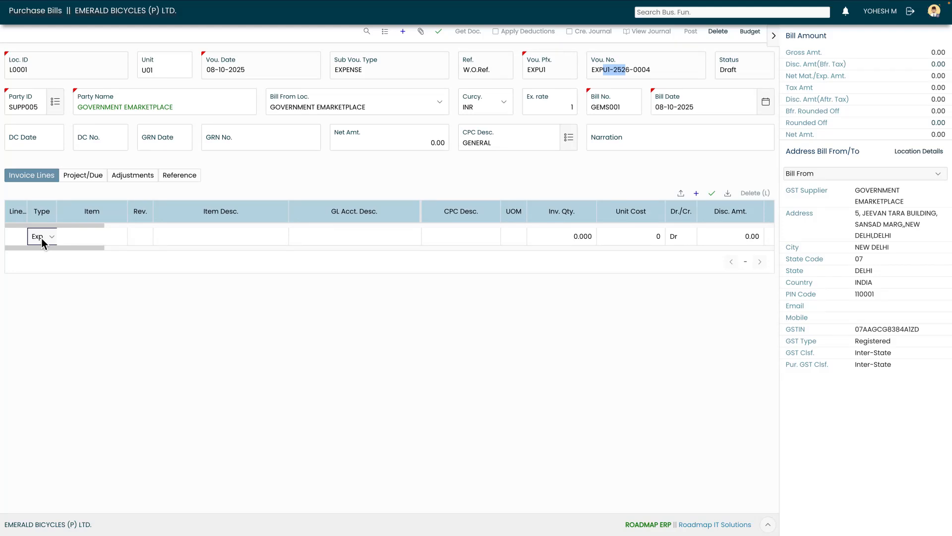
left_click(364, 240)
type("packing")
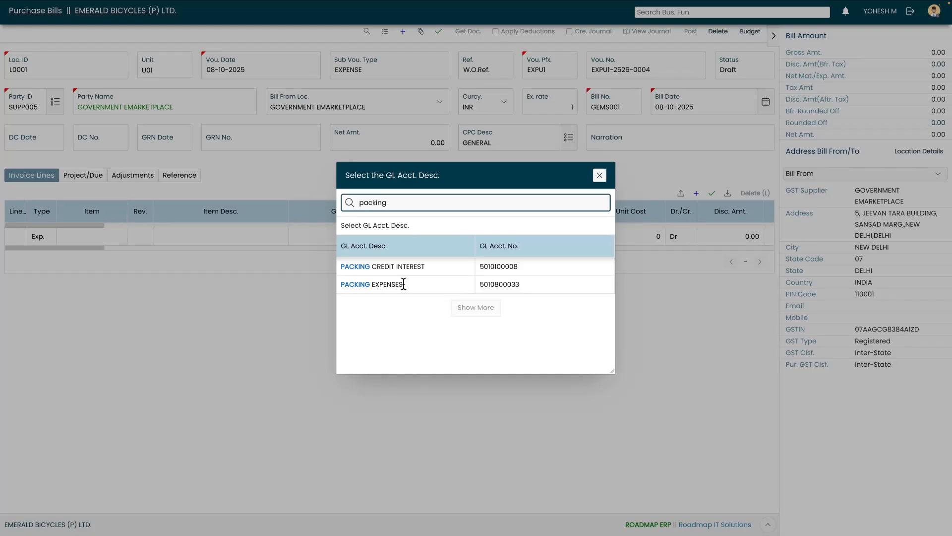
left_click(405, 281)
key("Tab")
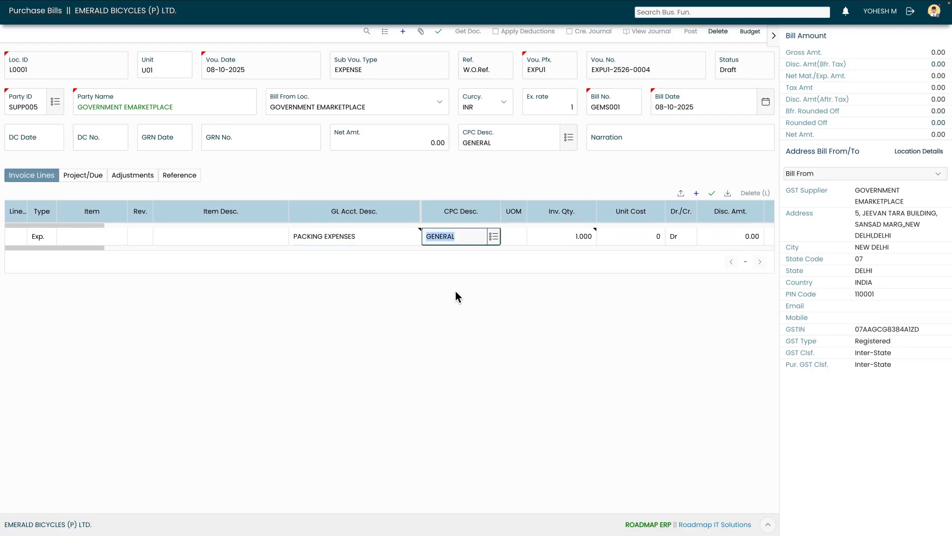
Set the packing expenses line's unit cost to 18950, keeping the default cost centre and quantity, and save the line
key("Tab")
key("Tab")
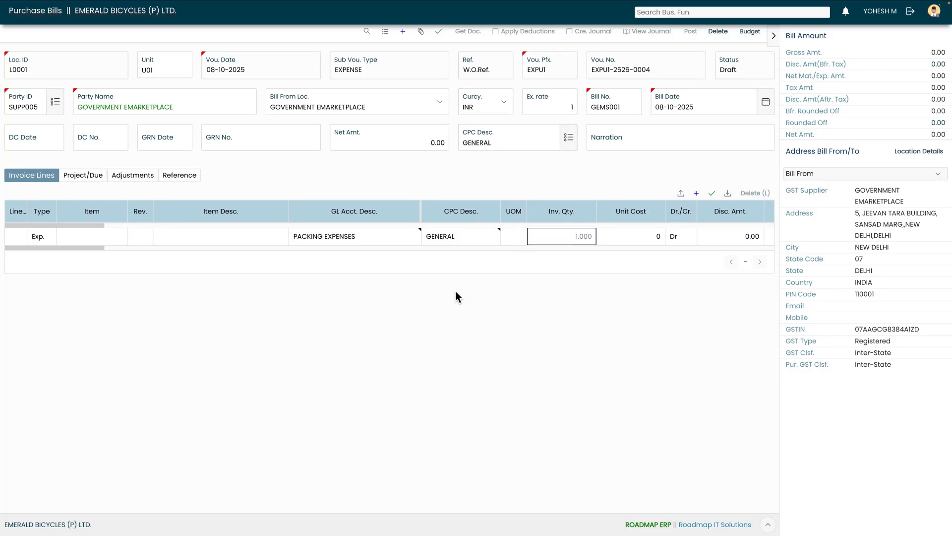
key("Tab")
type("1895")
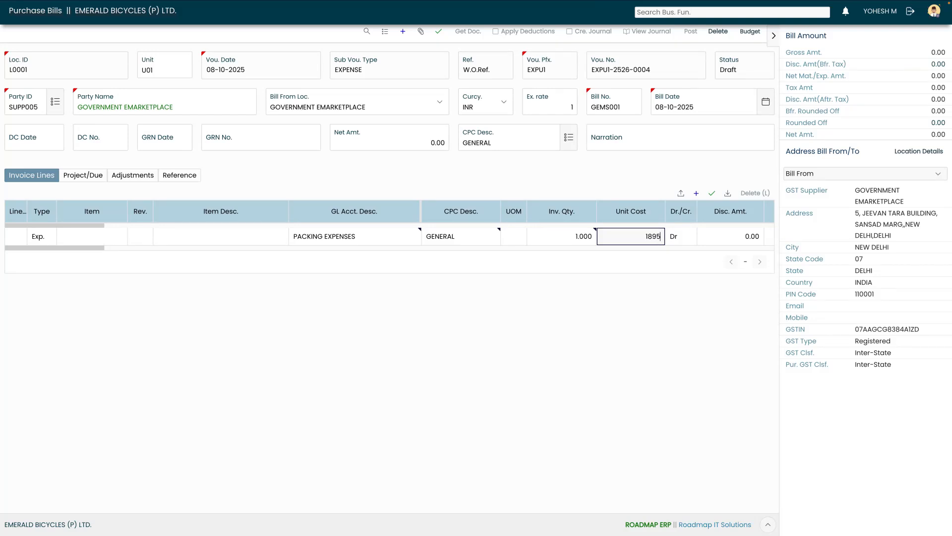
type("0")
key("Tab")
left_click(712, 193)
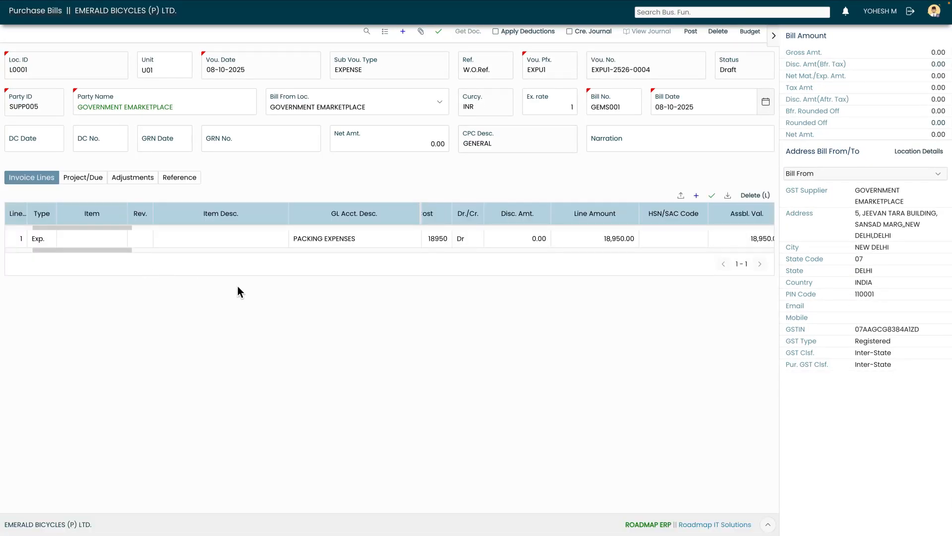
Assign HSN/SAC code 99854000 for packing charges to the invoice line
left_click(591, 238)
left_click(539, 244)
left_click(670, 242)
left_click(701, 239)
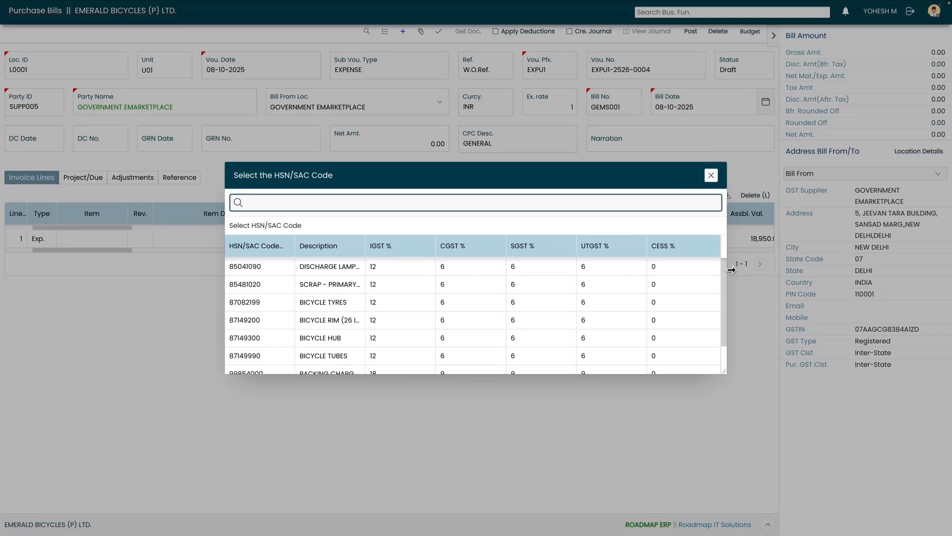
left_click_drag(727, 273, 725, 305)
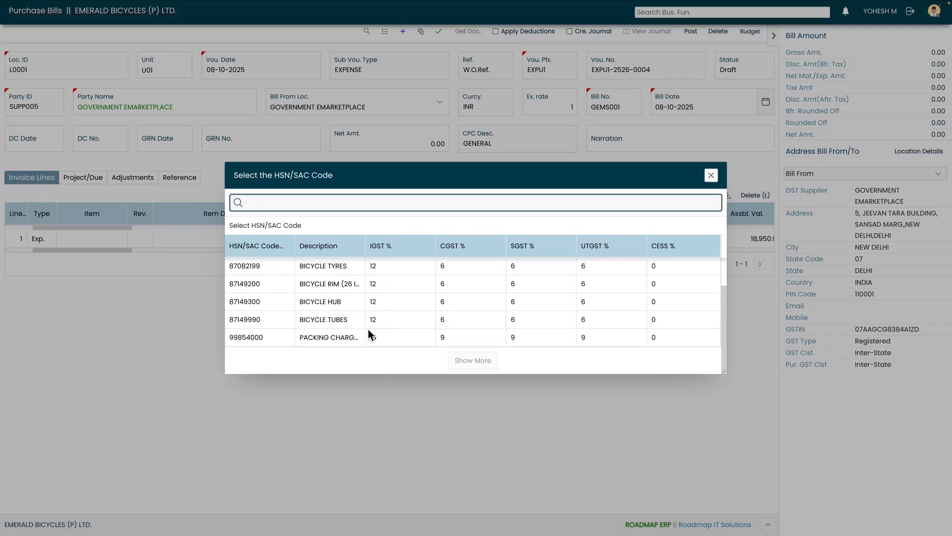
left_click(340, 337)
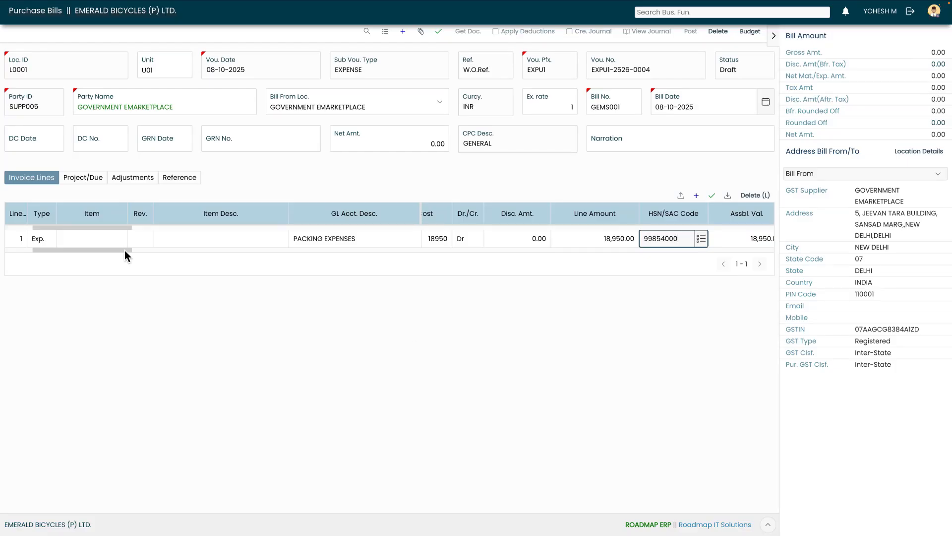
Check the line's GST rate and its IGST, CGST and SGST amounts, and save the line
left_click_drag(124, 251, 148, 252)
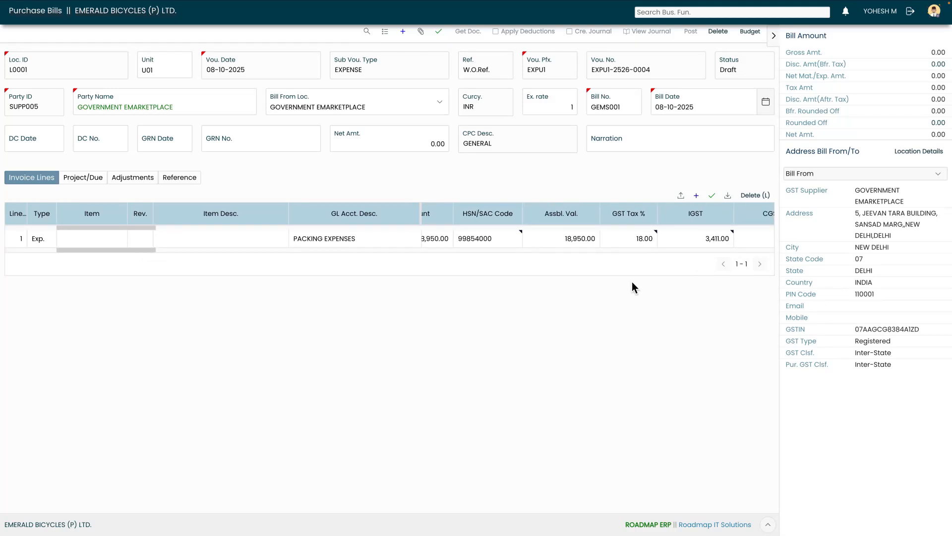
left_click(638, 244)
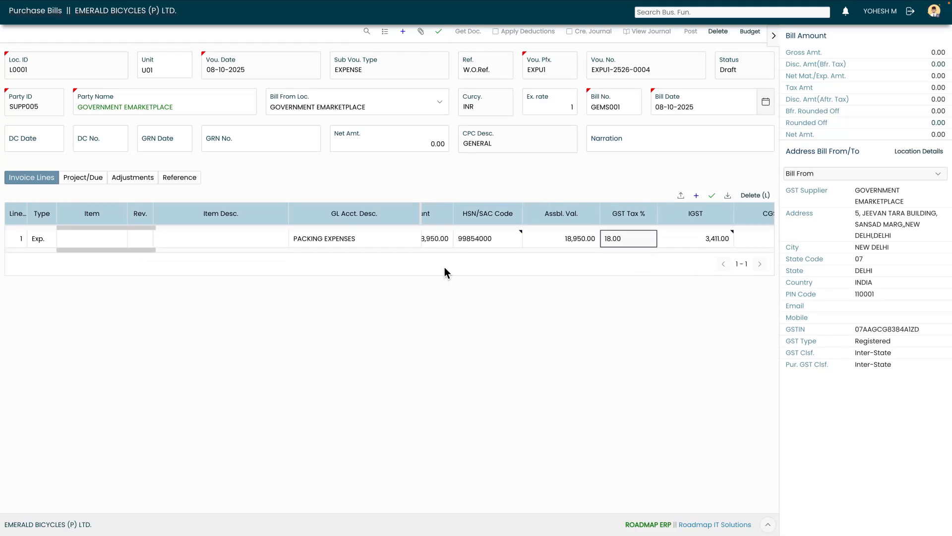
left_click_drag(133, 252, 164, 261)
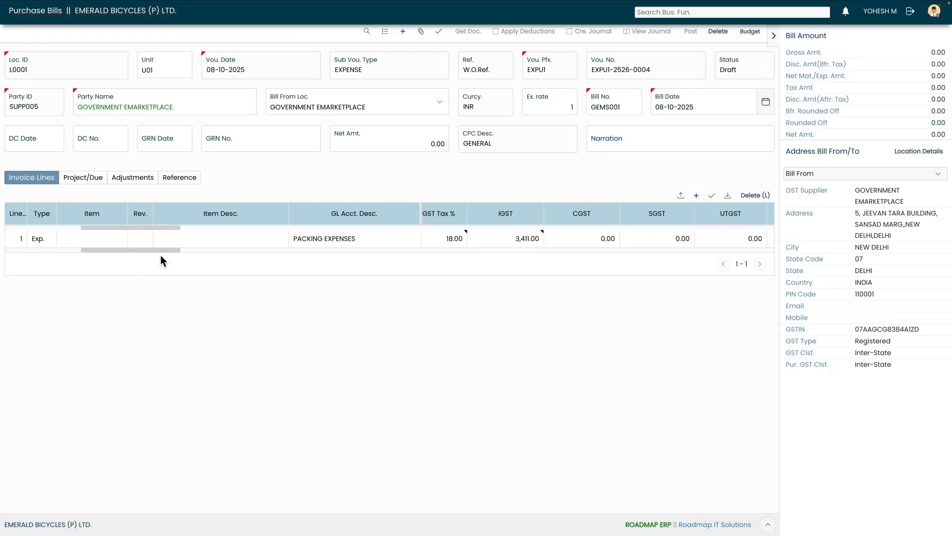
left_click(519, 245)
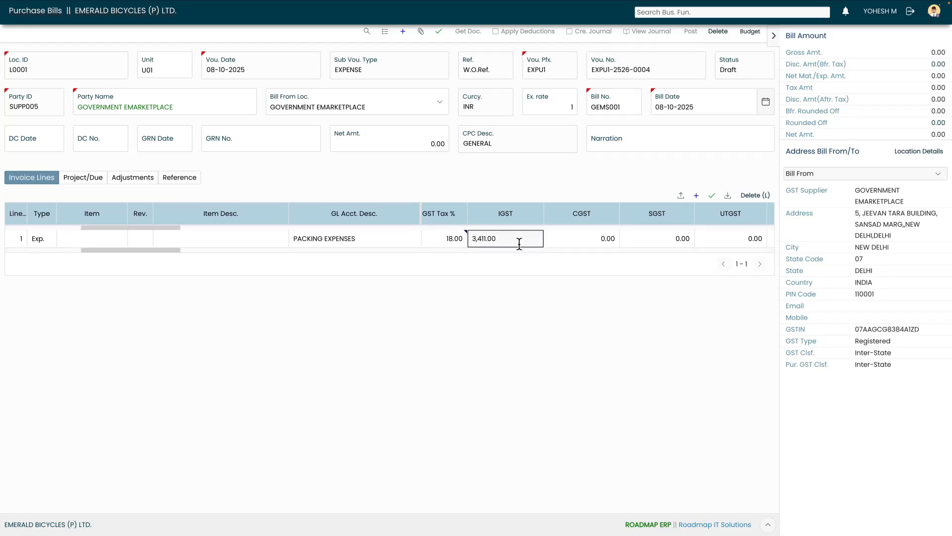
left_click(595, 242)
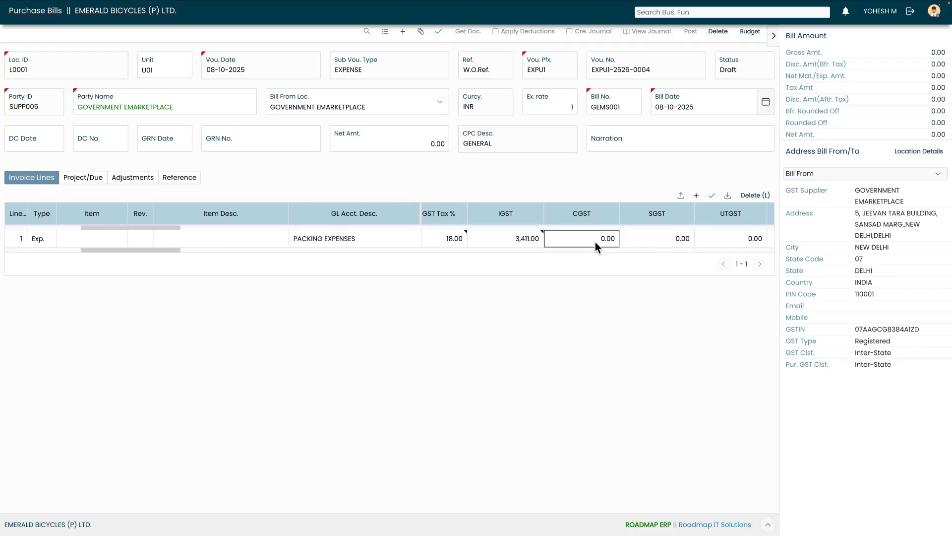
left_click(641, 242)
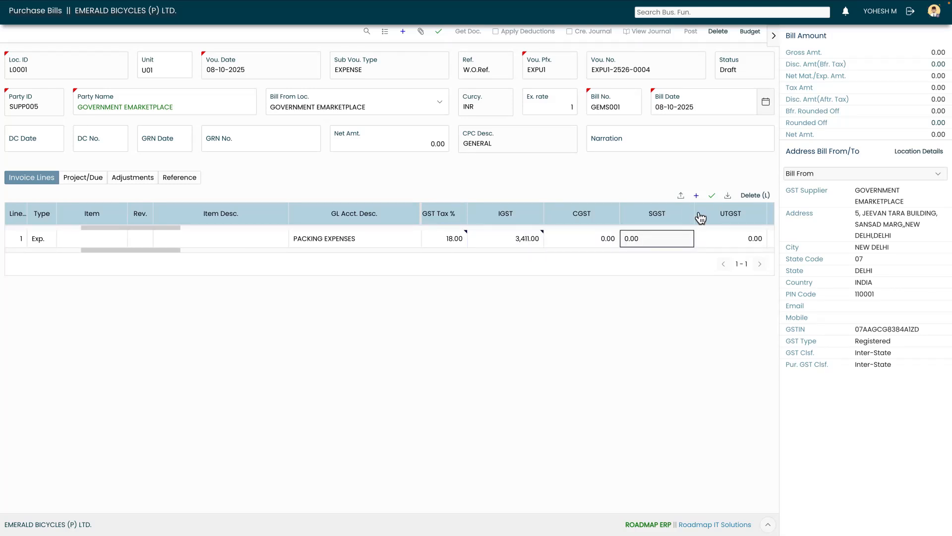
left_click(712, 196)
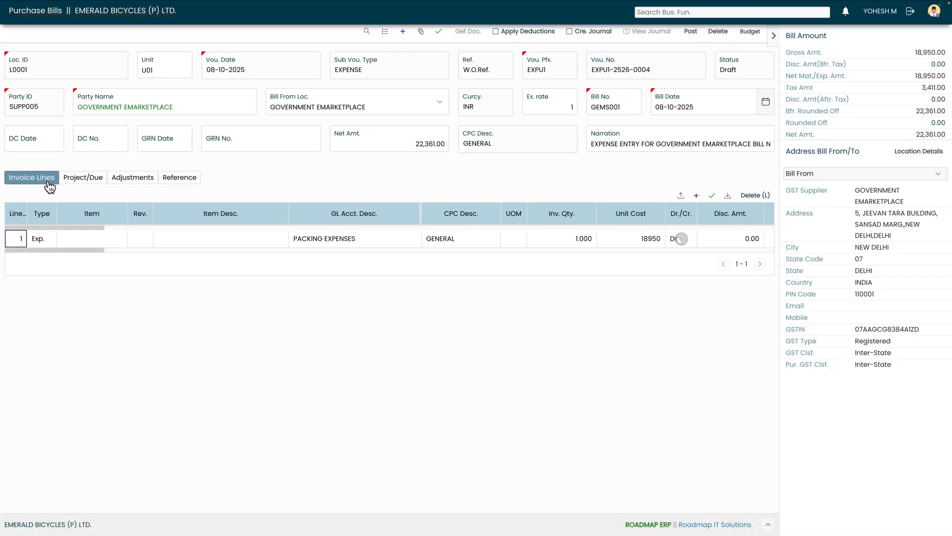
Review the bill's project and due details, adjustments, reference data and bill-from/bill-to address options
left_click(79, 183)
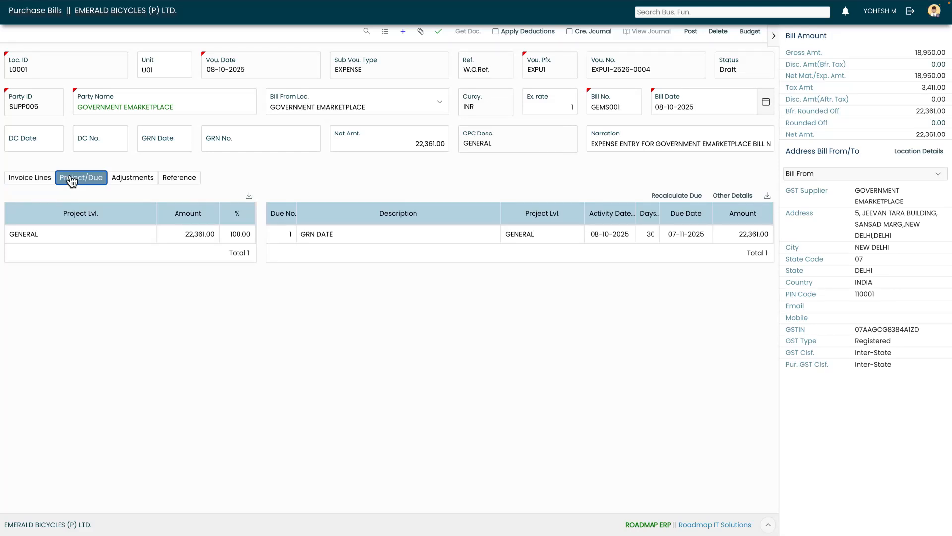
left_click(130, 182)
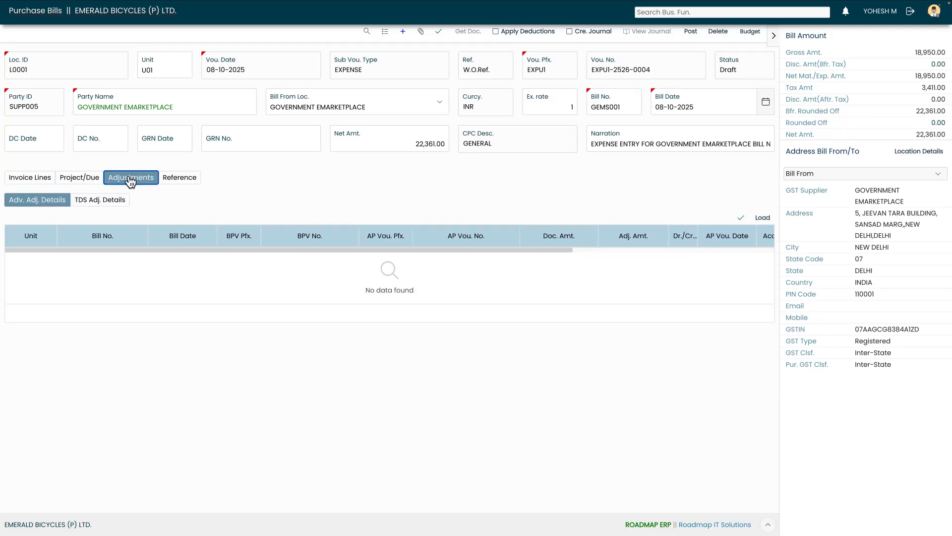
left_click(179, 180)
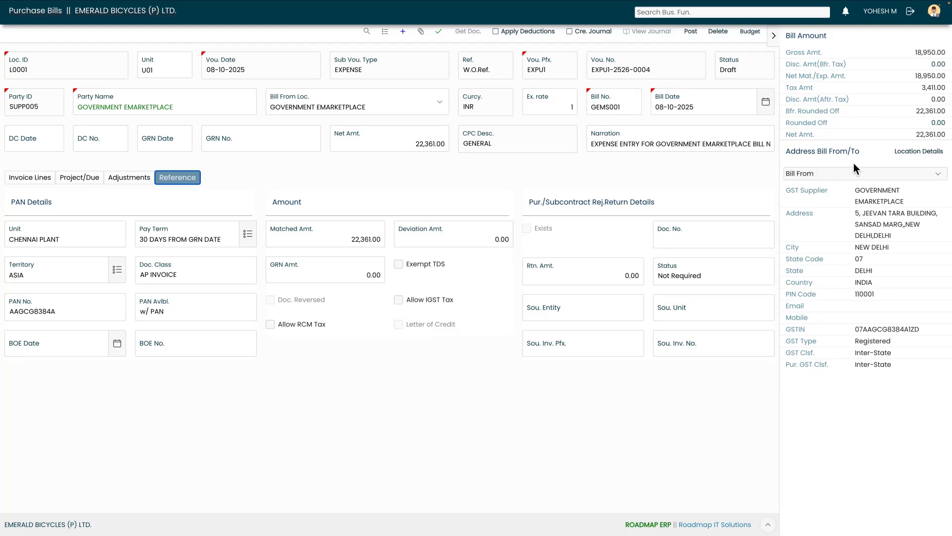
left_click(847, 176)
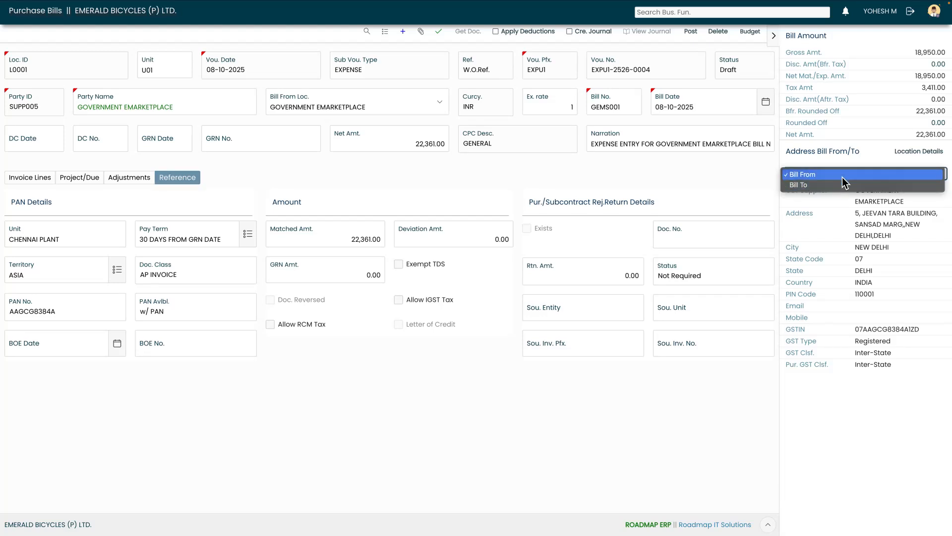
left_click(841, 184)
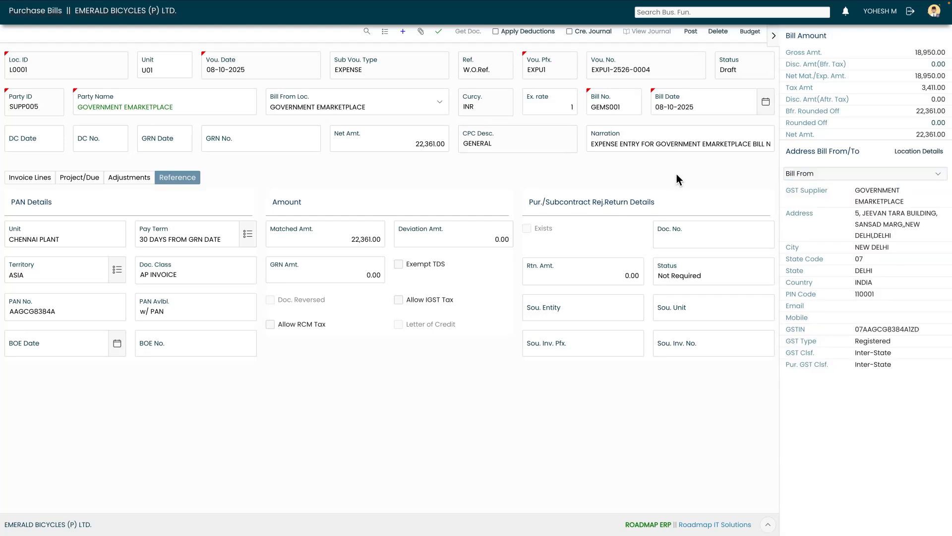
Create the journal for the packing expenses bill and check its debit and credit entries
left_click(39, 184)
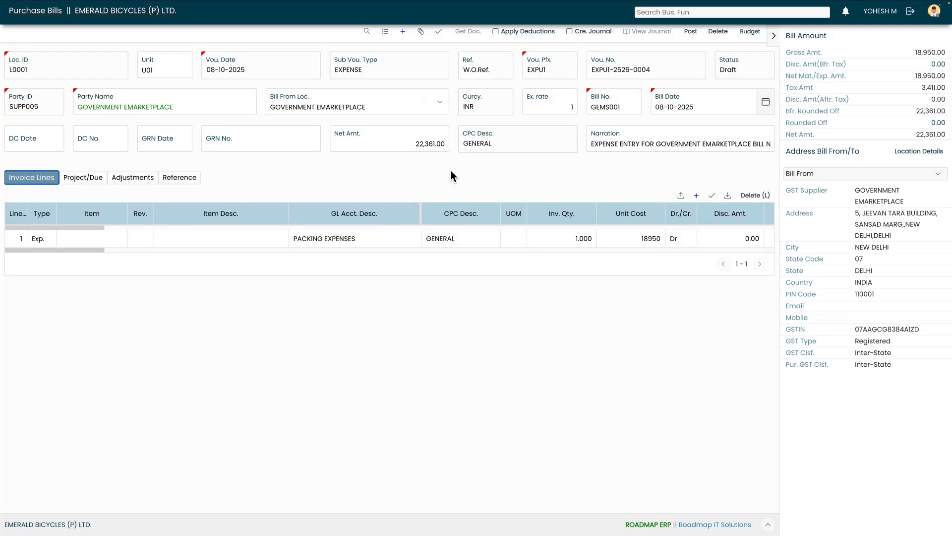
left_click(570, 31)
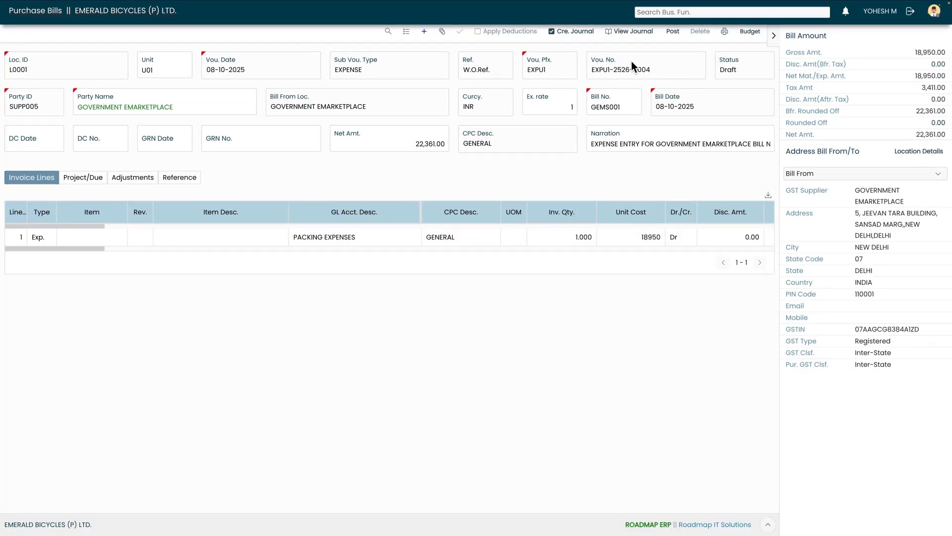
left_click(629, 31)
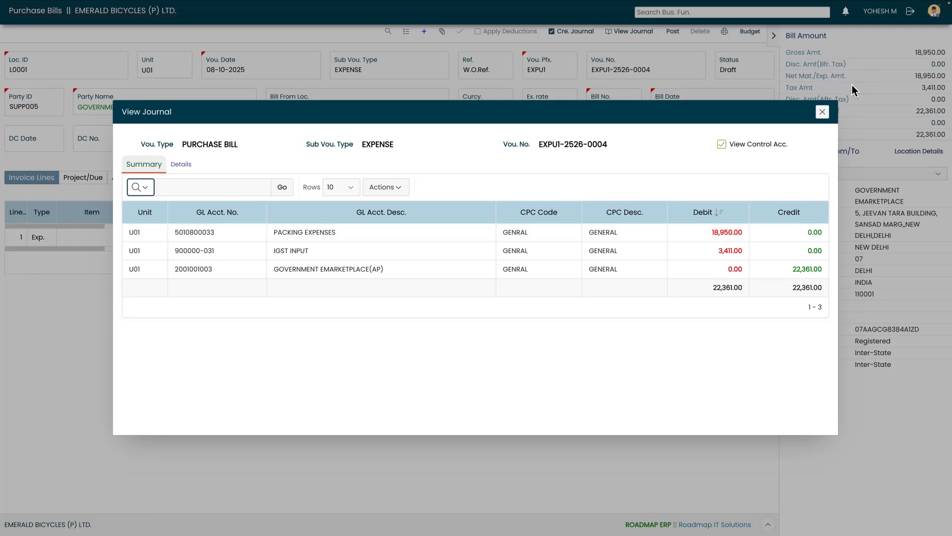
left_click(822, 112)
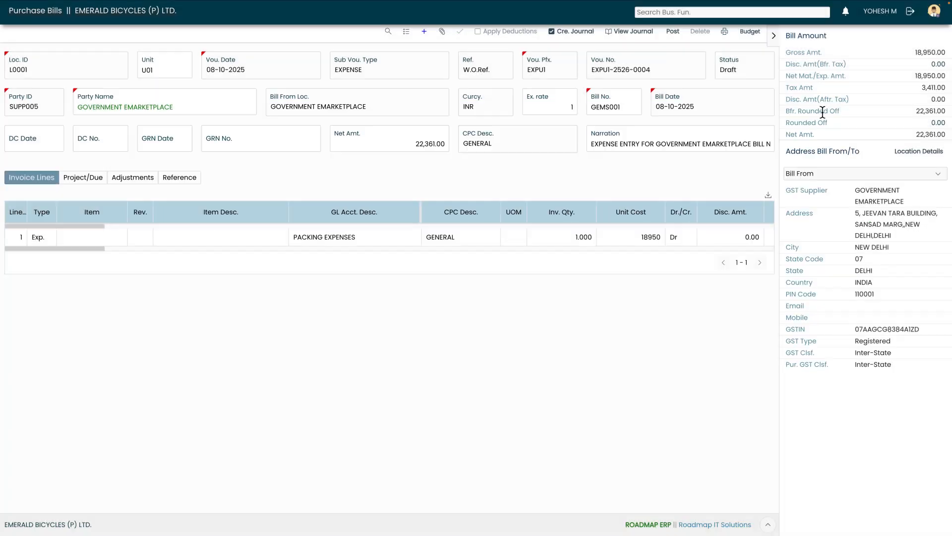
Post the bill and forward it for review with medium priority and the message FORWARD FOR REVIEW
left_click(673, 32)
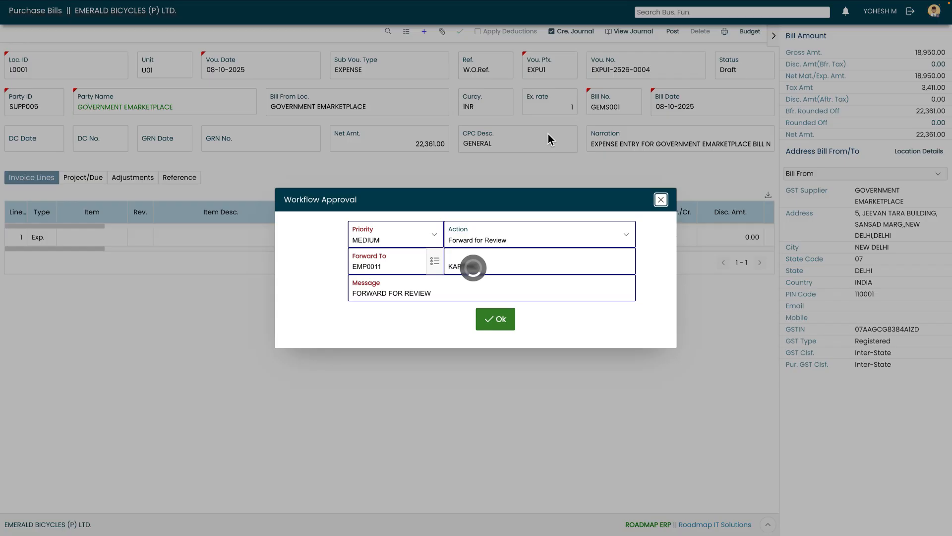
left_click(495, 325)
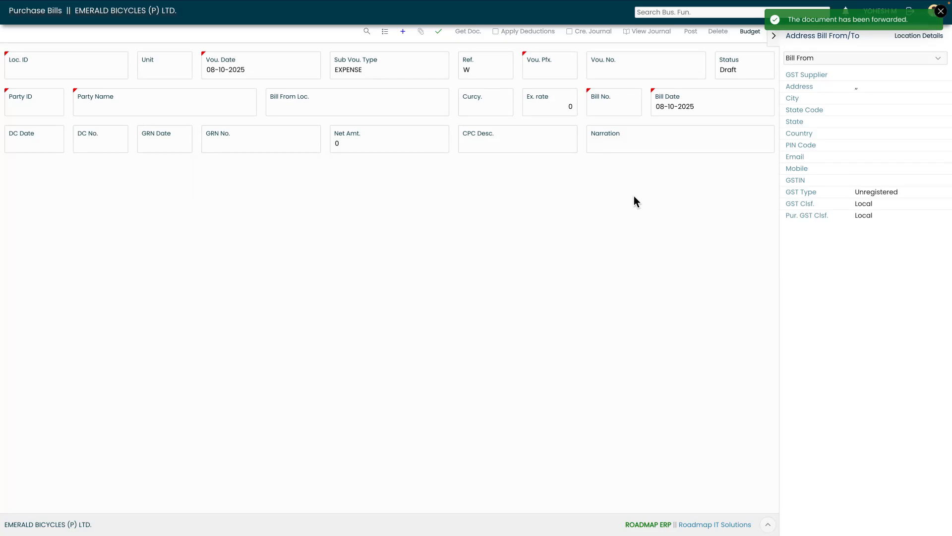
Log out and sign in as FINANCE_SUP, entering the account password
left_click(910, 11)
left_click(133, 232)
type("FINANCE_SUP")
key("Tab")
type("••••••")
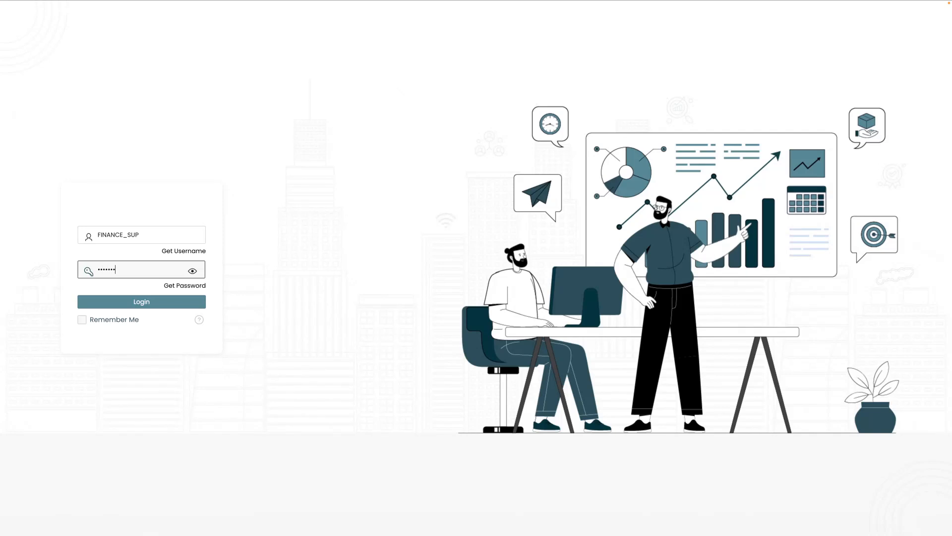
left_click(141, 302)
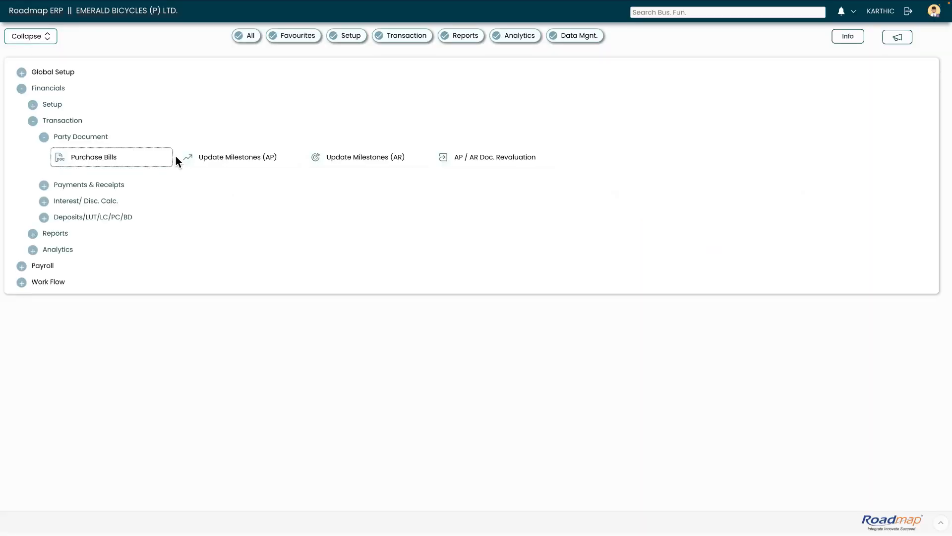
Open the supervisor's pending approvals, review the details of expense bill EXPU1-2526-0004, and return to the approval list
left_click(853, 16)
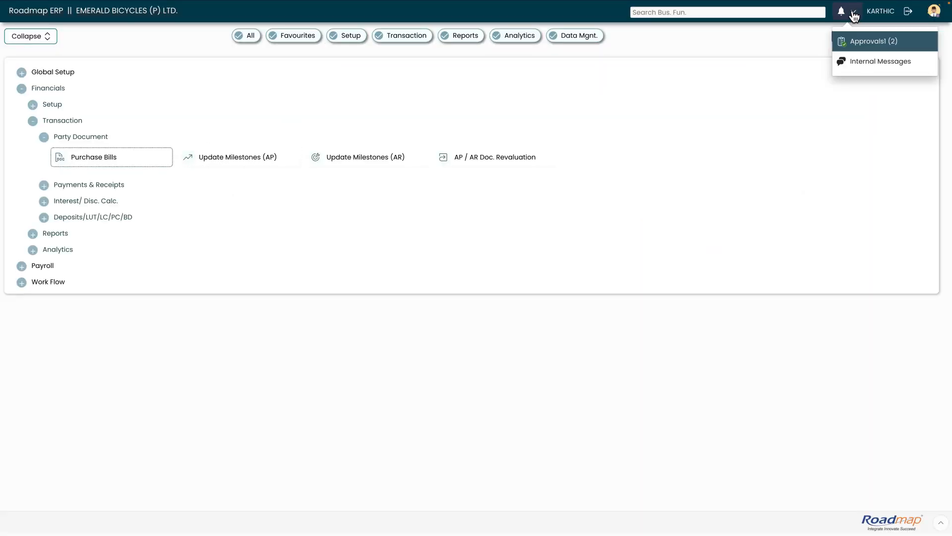
left_click(861, 44)
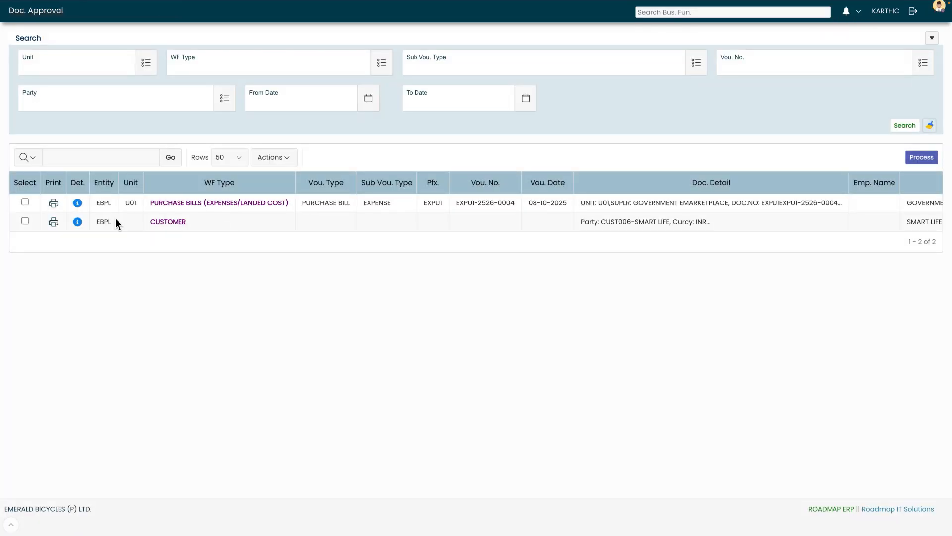
left_click(78, 202)
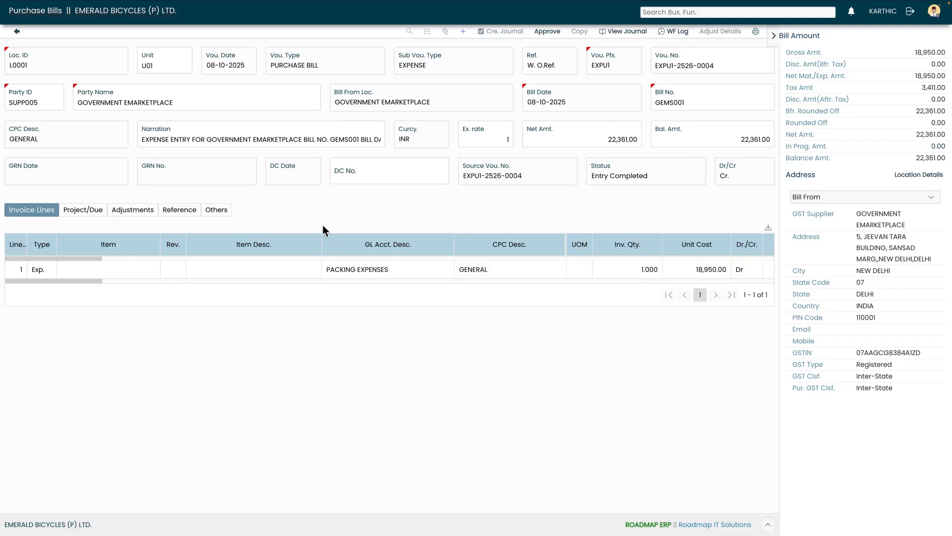
left_click(16, 31)
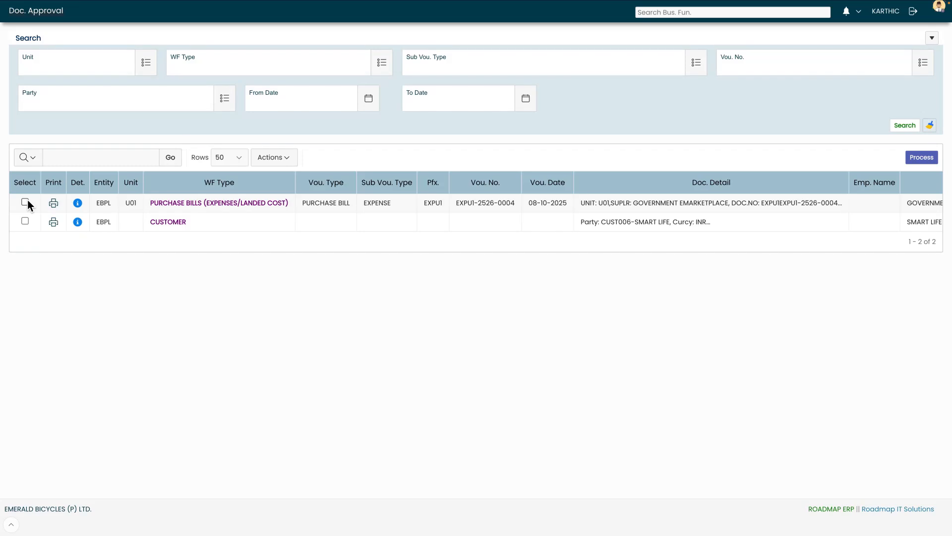
Forward expense bill EXPU1-2526-0004 to the next approver with the message FOR REVIEW
left_click(27, 201)
left_click(914, 159)
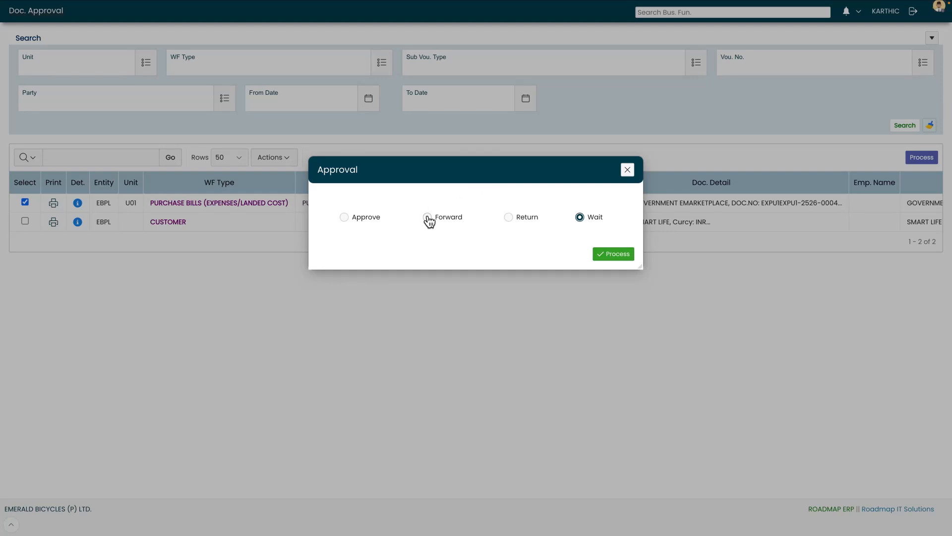
left_click(428, 219)
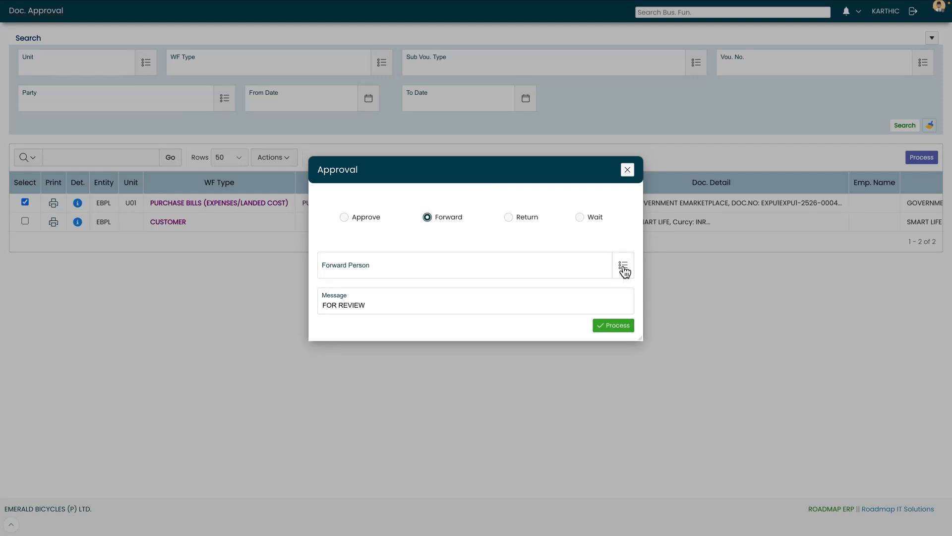
left_click(624, 268)
left_click(464, 251)
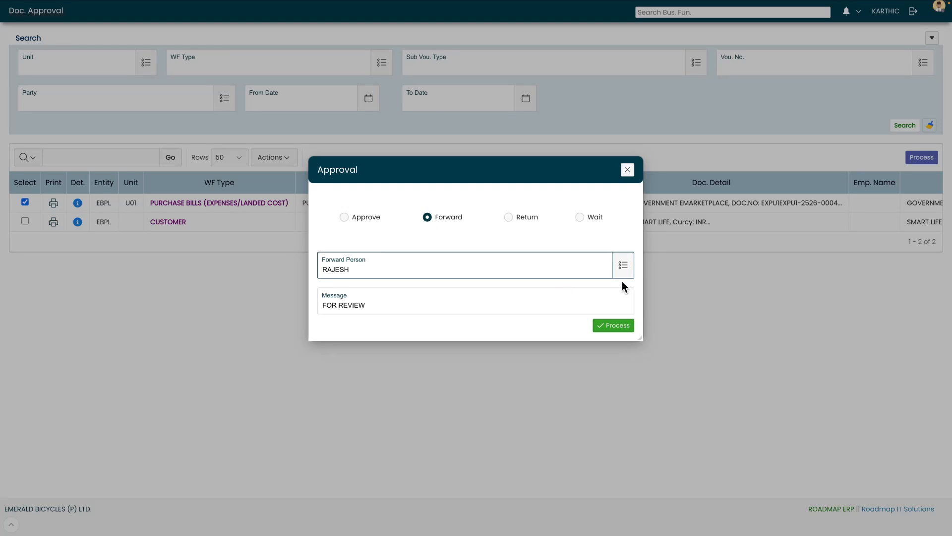
left_click(621, 326)
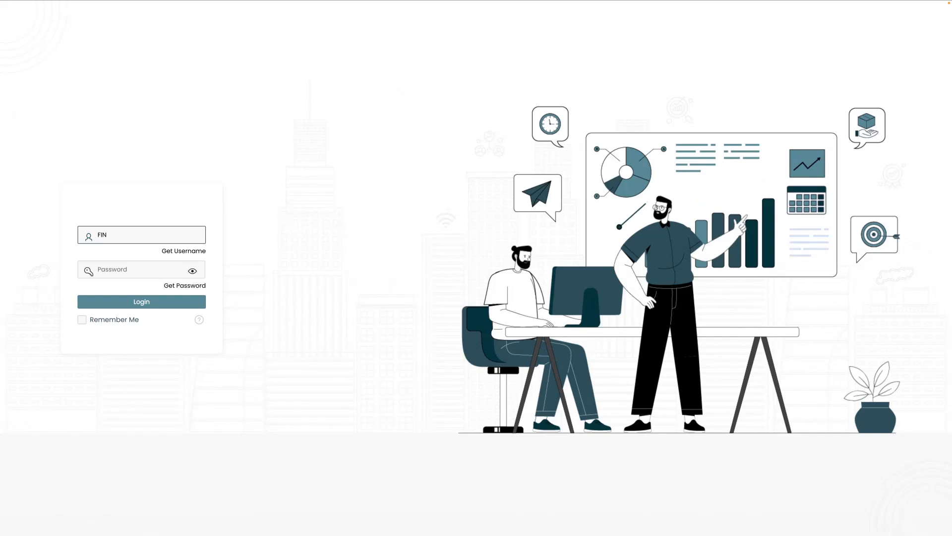
Sign in as FIN_HOD, entering the account password
type("_HOD")
key("Tab")
type("•••••••••")
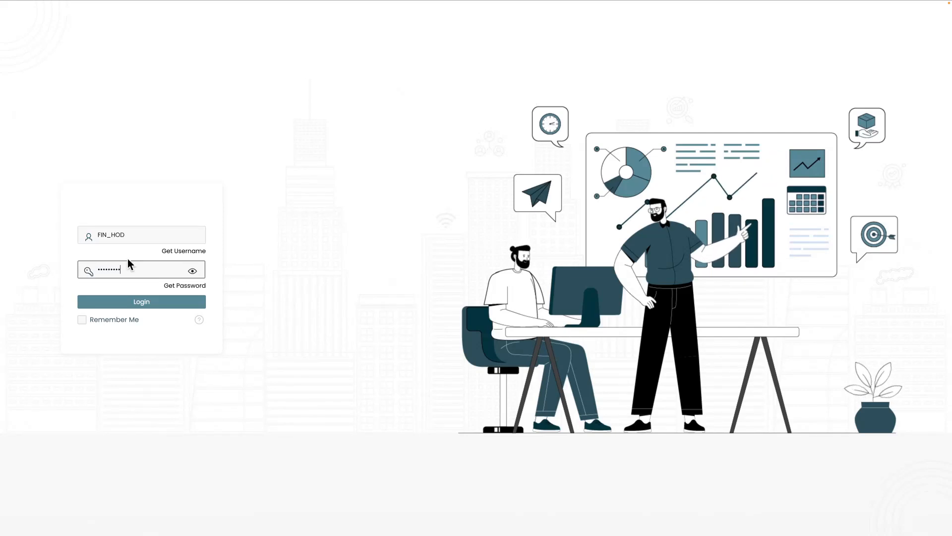
left_click(137, 304)
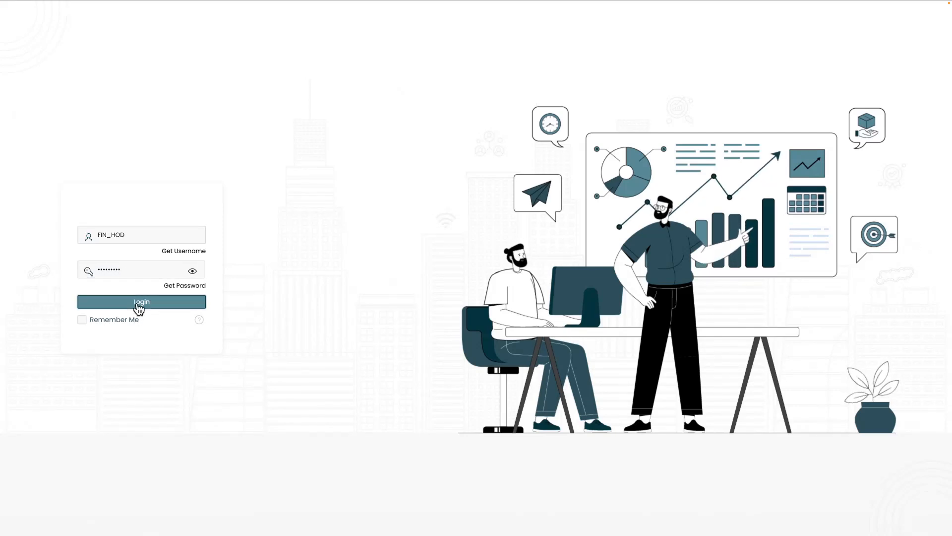
Open the finance head's pending approvals, inspect expense bill EXPU1-2526-0004, and go back to the approval list
left_click(856, 17)
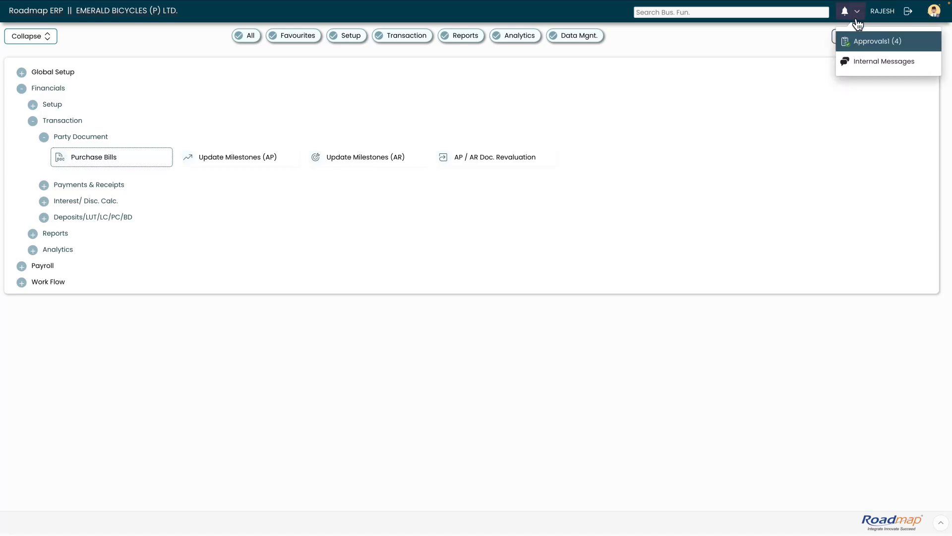
left_click(860, 41)
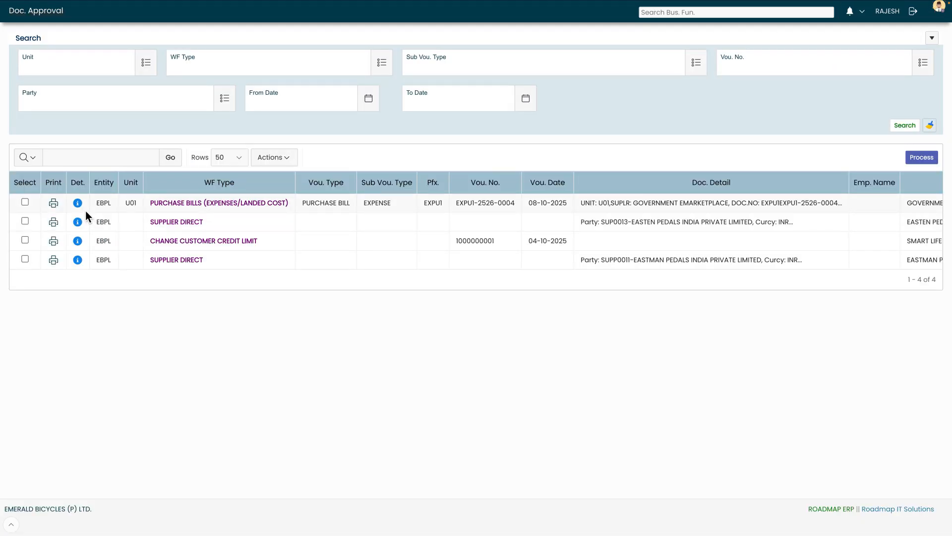
left_click(78, 204)
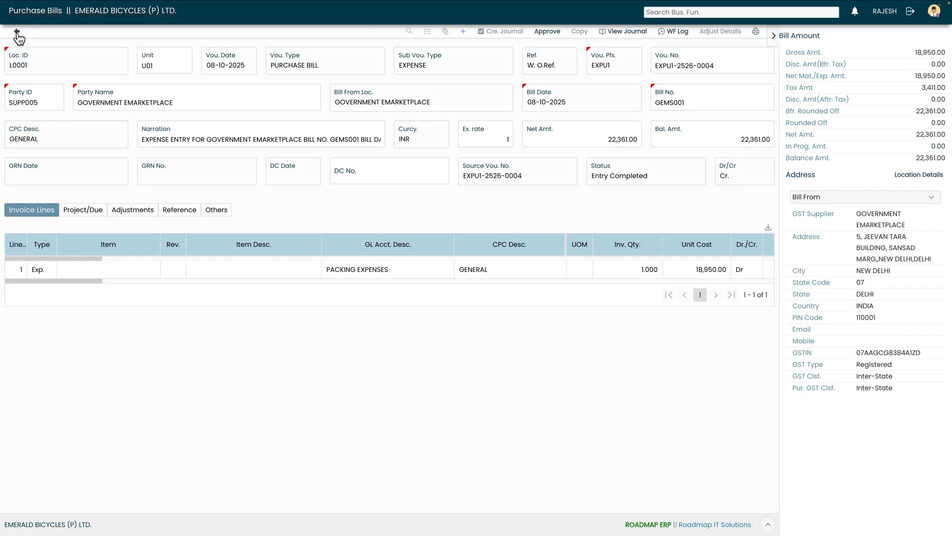
left_click(17, 32)
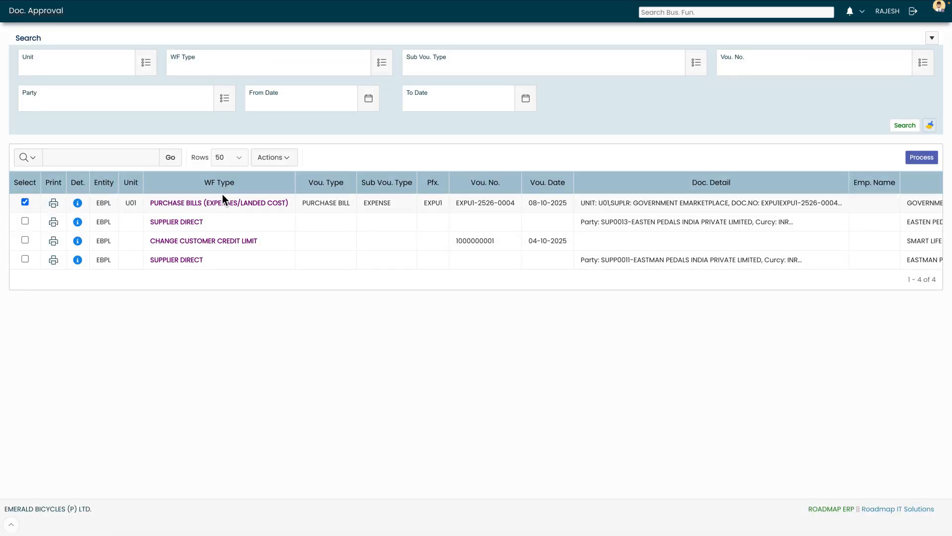
Approve the selected expense bill EXPU1-2526-0004 and process the approval
left_click(928, 158)
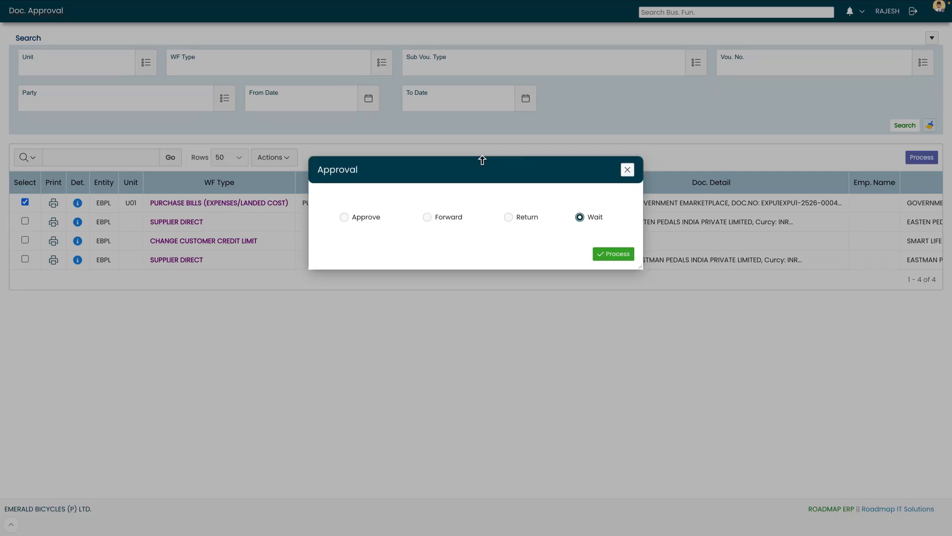
left_click(345, 217)
left_click(613, 255)
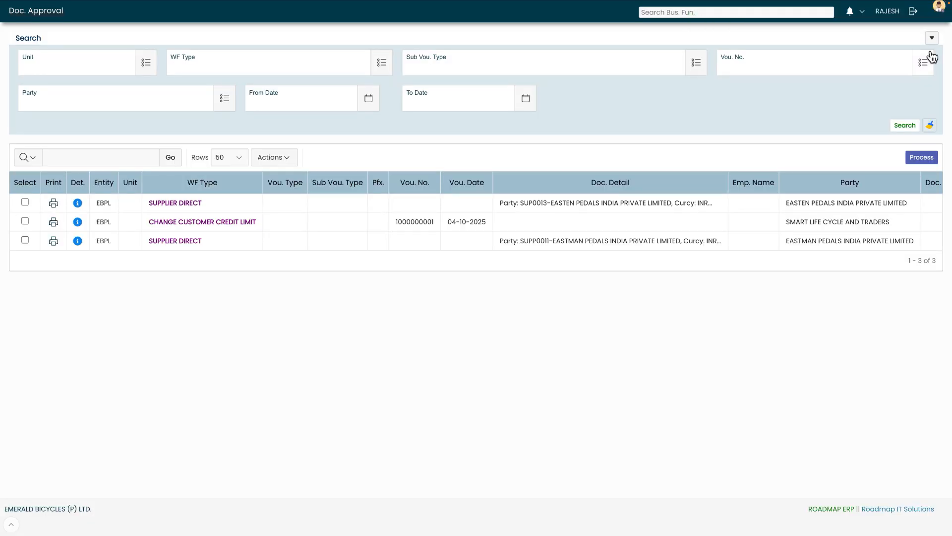
Log out and sign in as FINANCE_USER, entering the account password
left_click(914, 11)
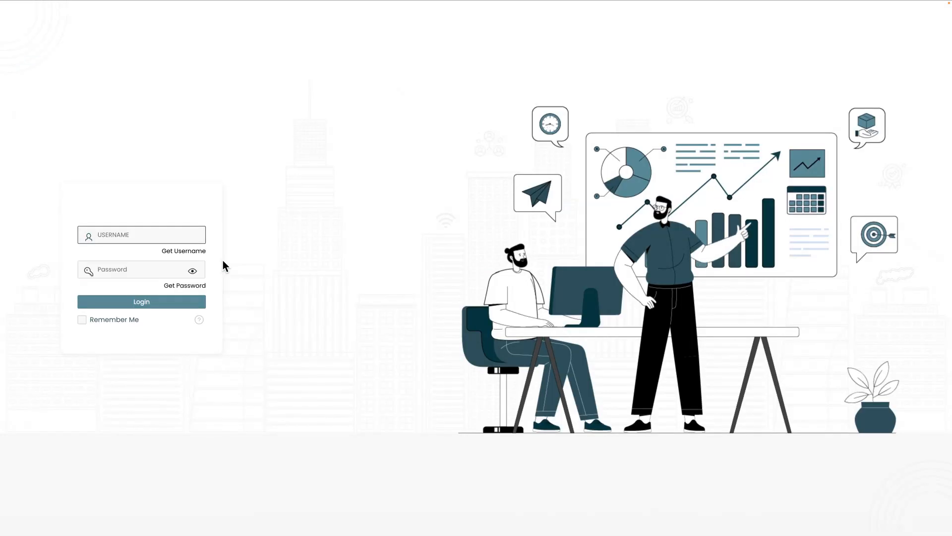
type("FINANCE_USER")
key("Tab")
type("•••••••")
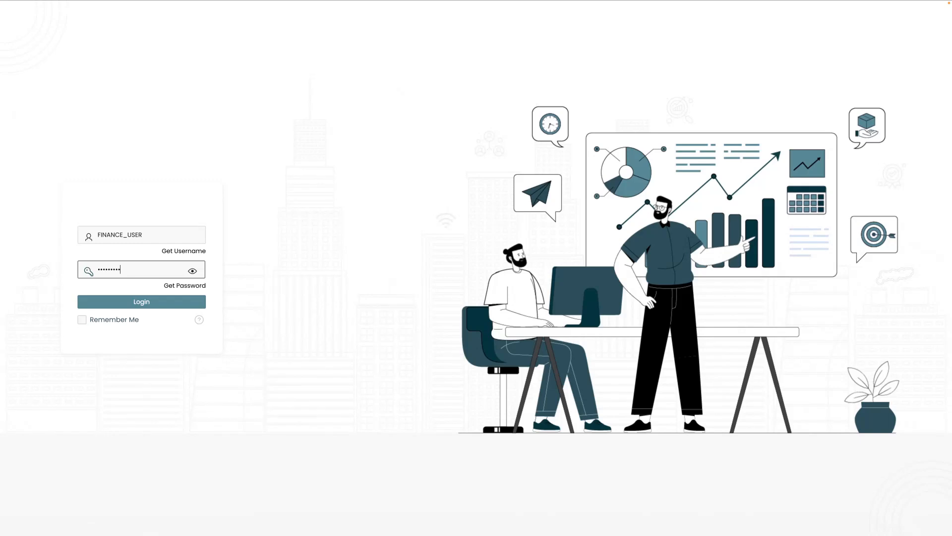
left_click(155, 302)
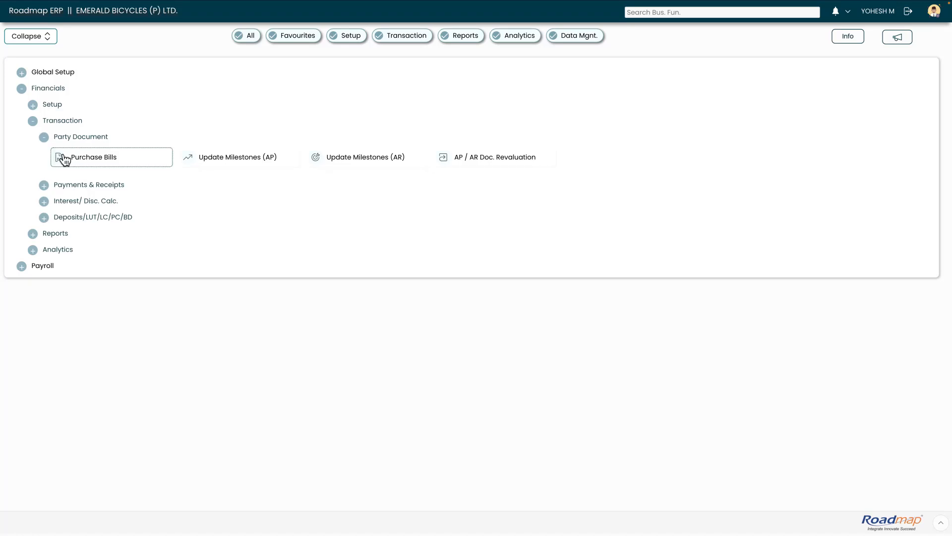
Search the supplier purchase bills without further filters and check the approval status of voucher EXPU1-2526-0004
left_click(91, 161)
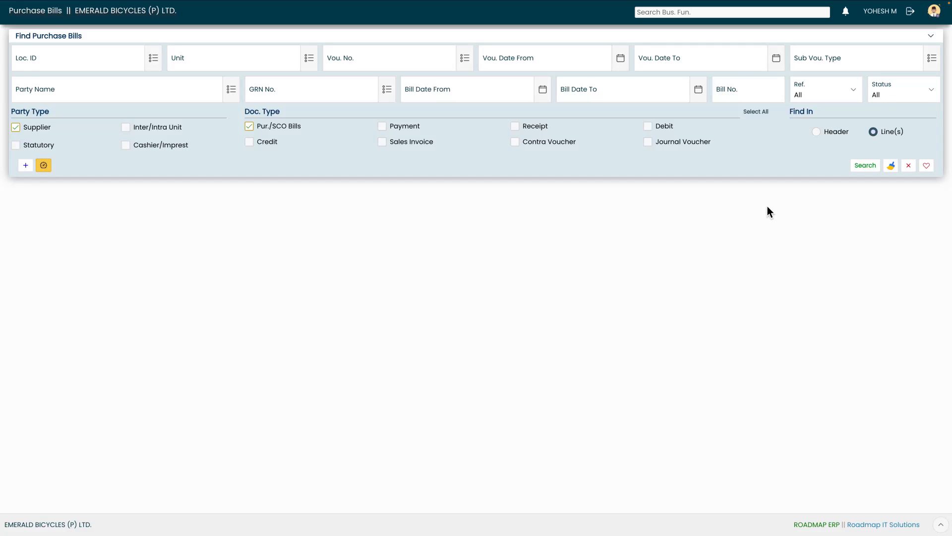
left_click(857, 171)
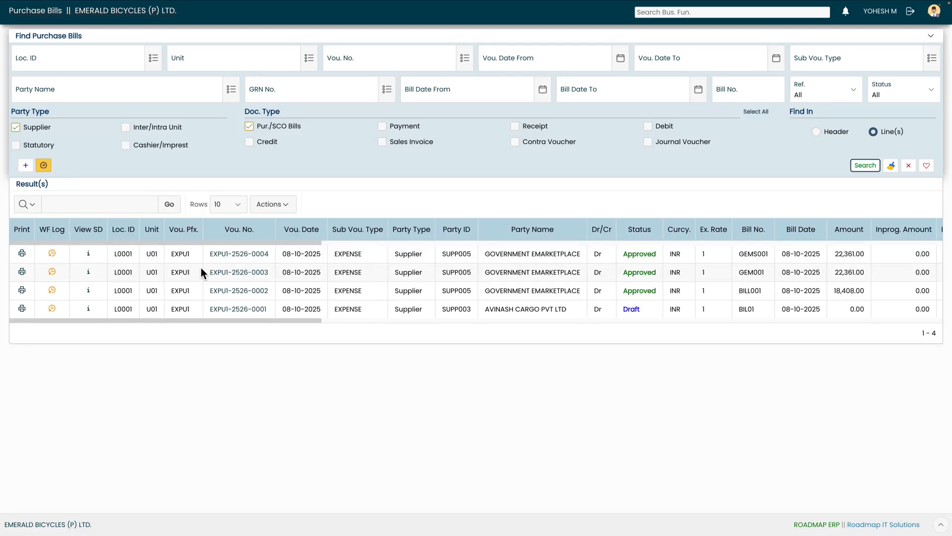
left_click_drag(208, 254, 244, 254)
left_click(291, 257)
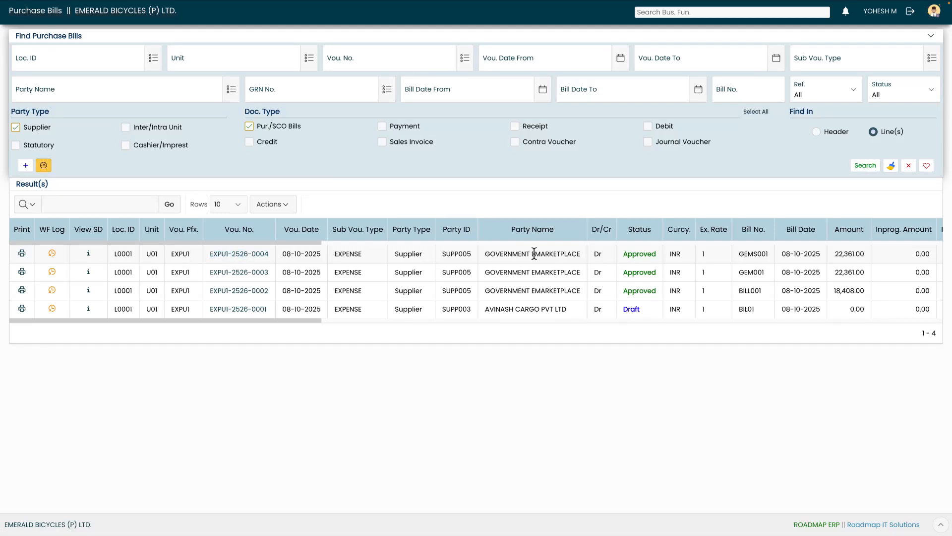